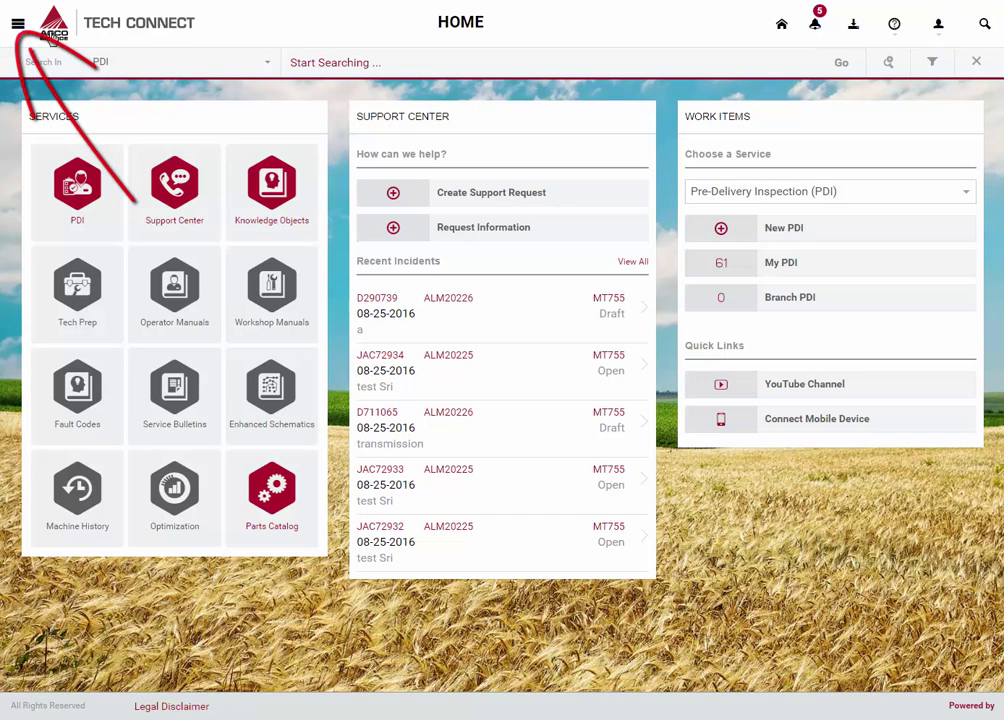
- Keep PDI as the search area and open the help menu listing Help, Contact Us and About
click(18, 24)
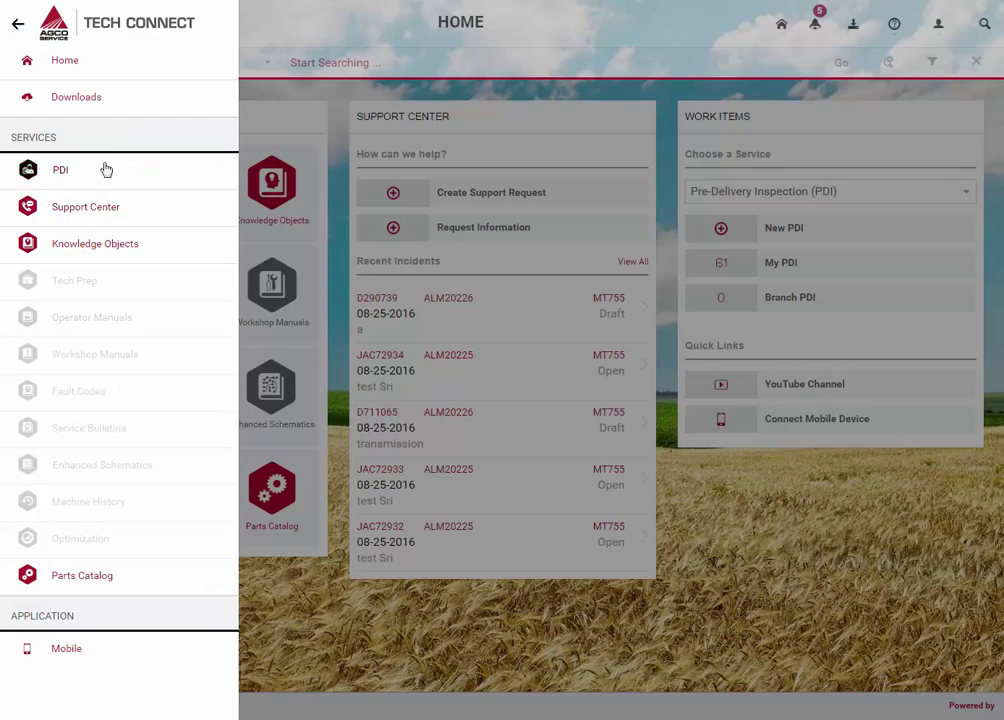
click(18, 25)
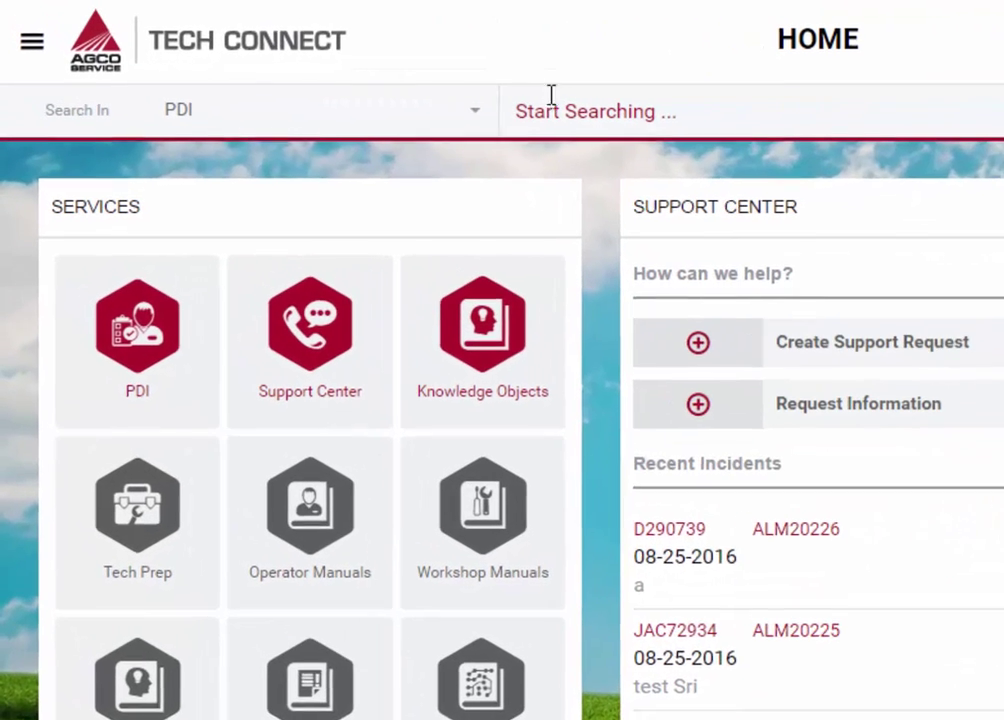
click(403, 73)
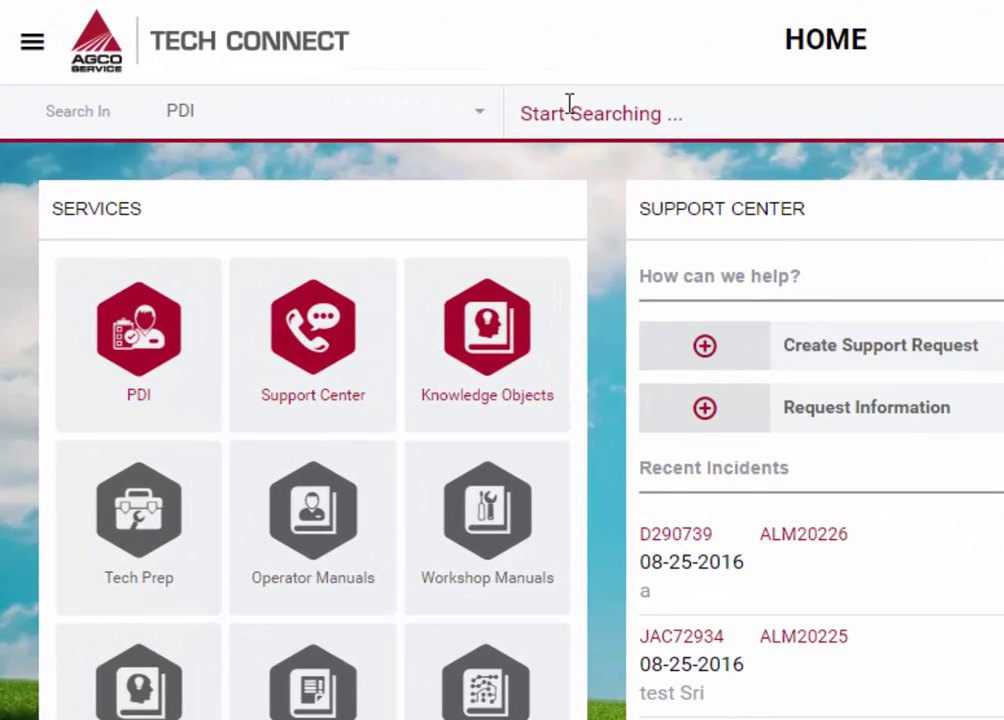
click(477, 114)
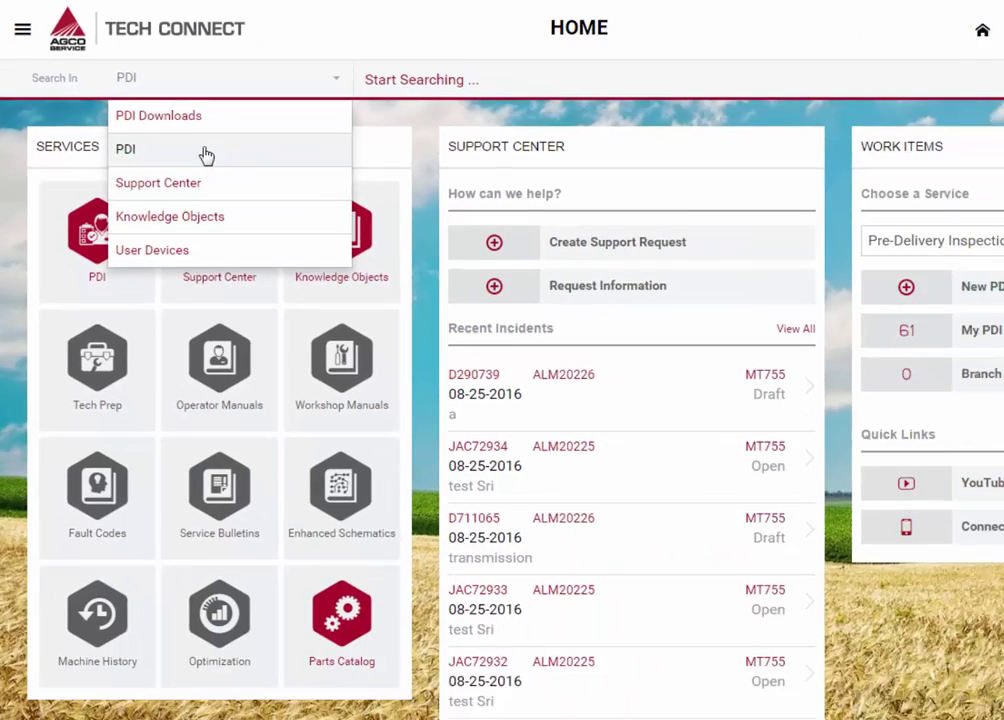
click(205, 150)
click(895, 25)
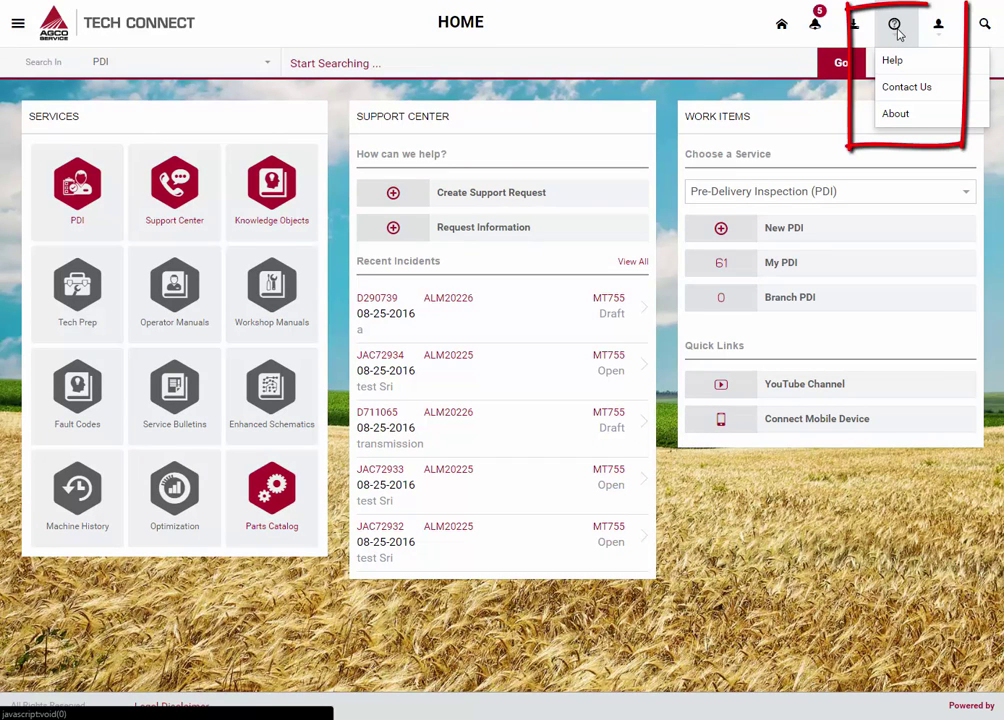
click(893, 60)
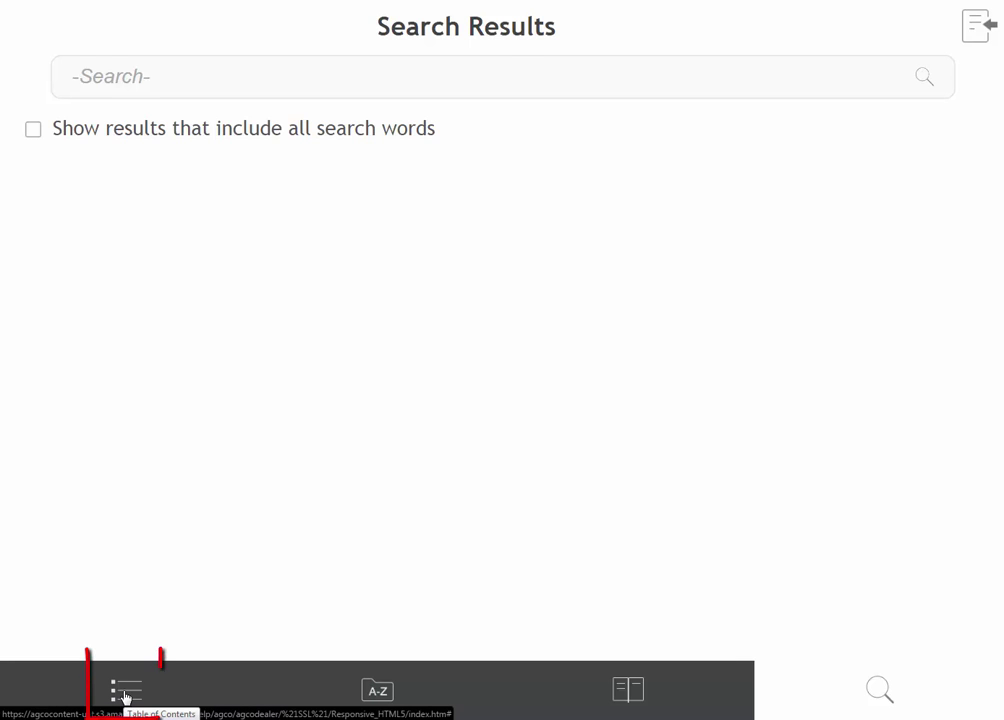
click(126, 693)
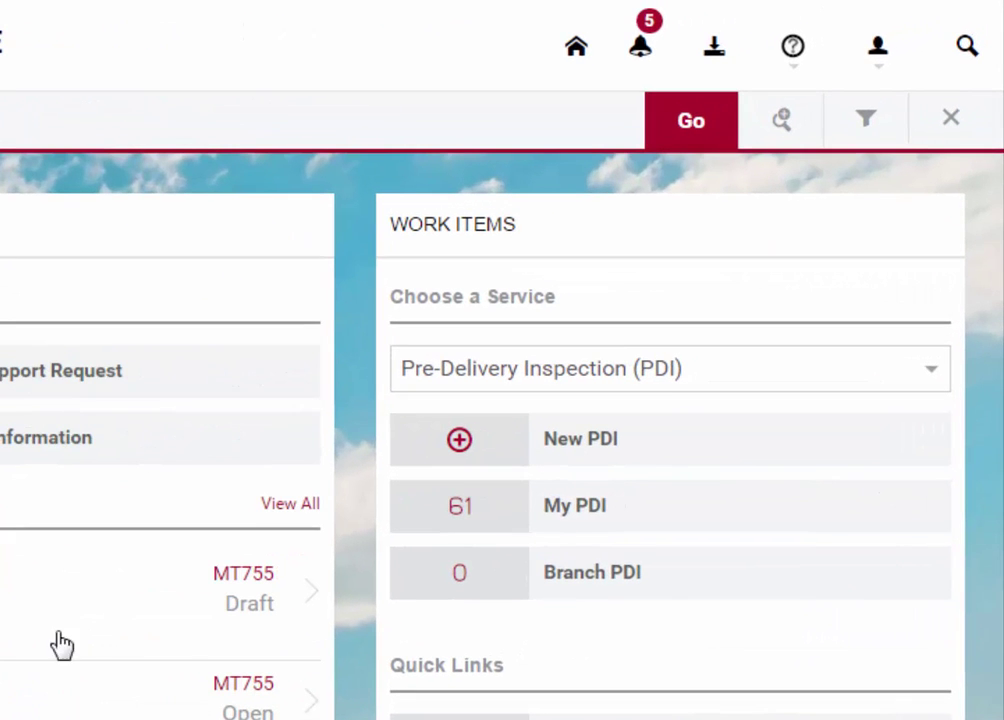
- Change the User Profile locale to French and apply it
click(889, 83)
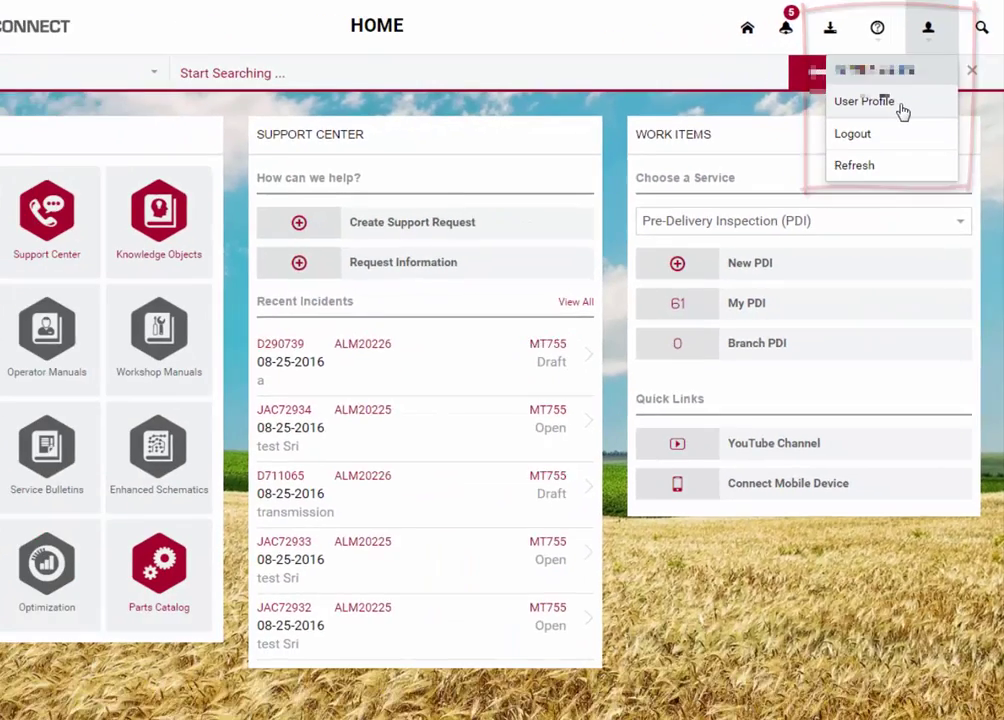
click(860, 168)
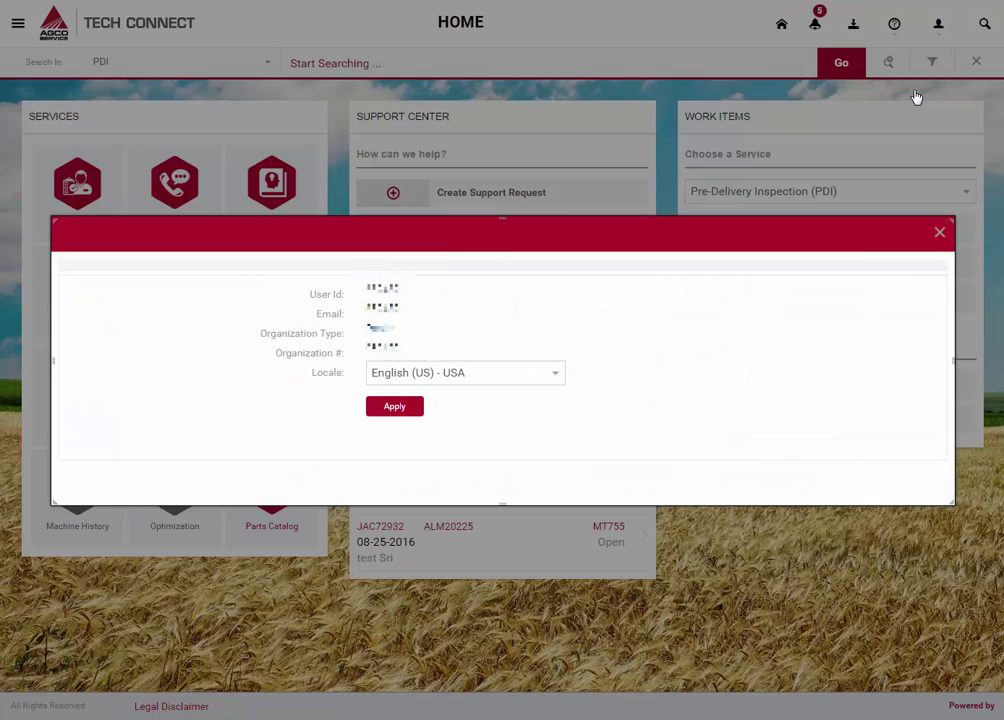
click(556, 375)
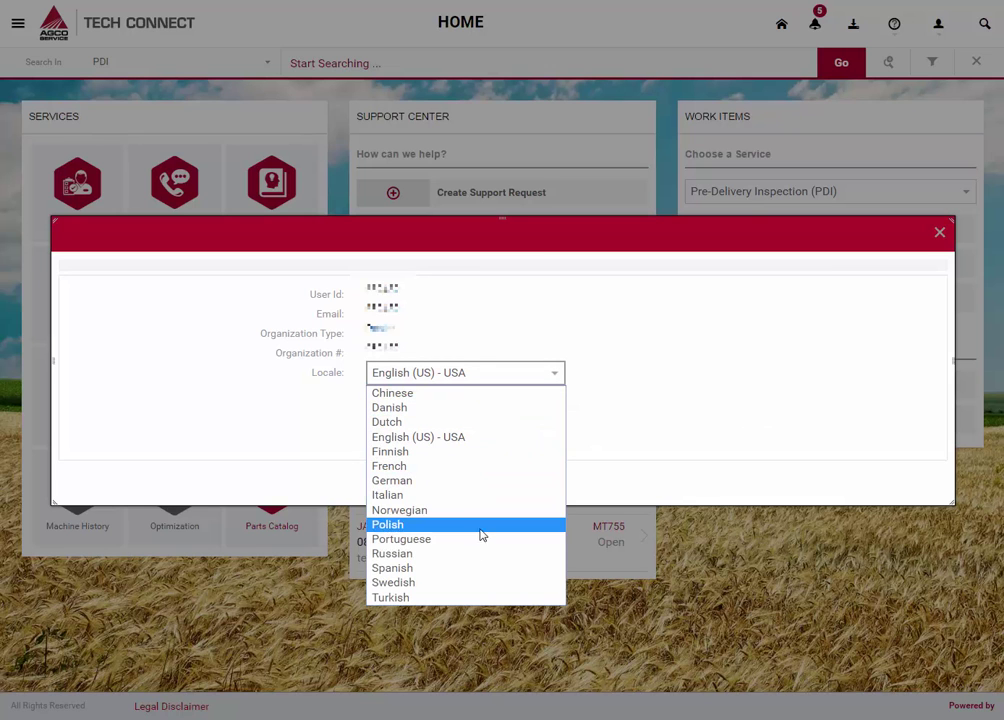
click(468, 478)
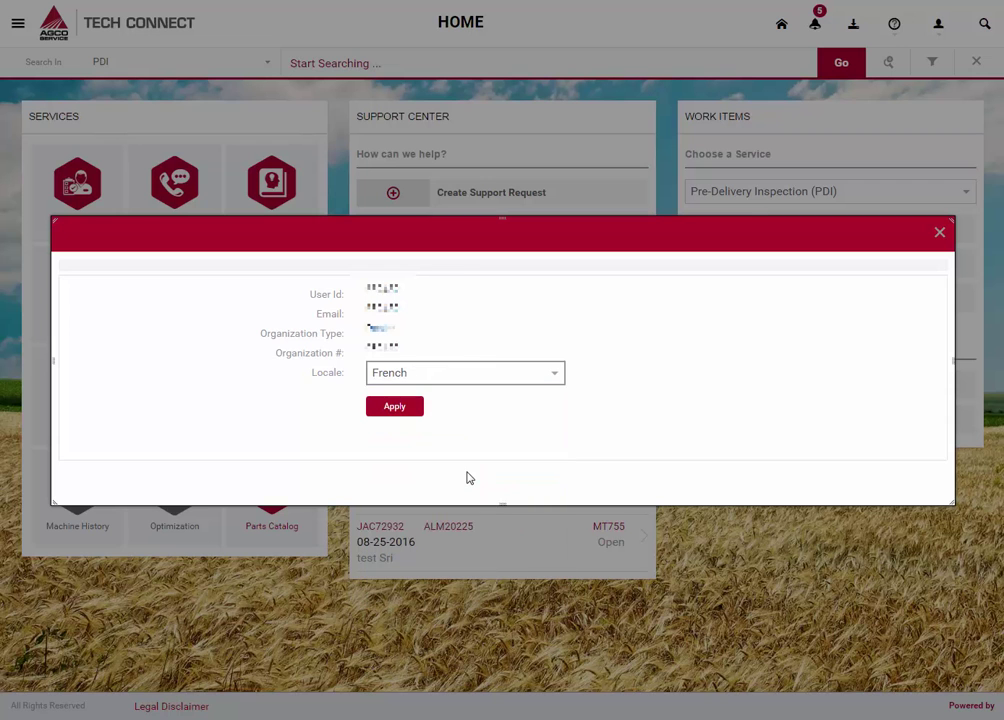
click(414, 412)
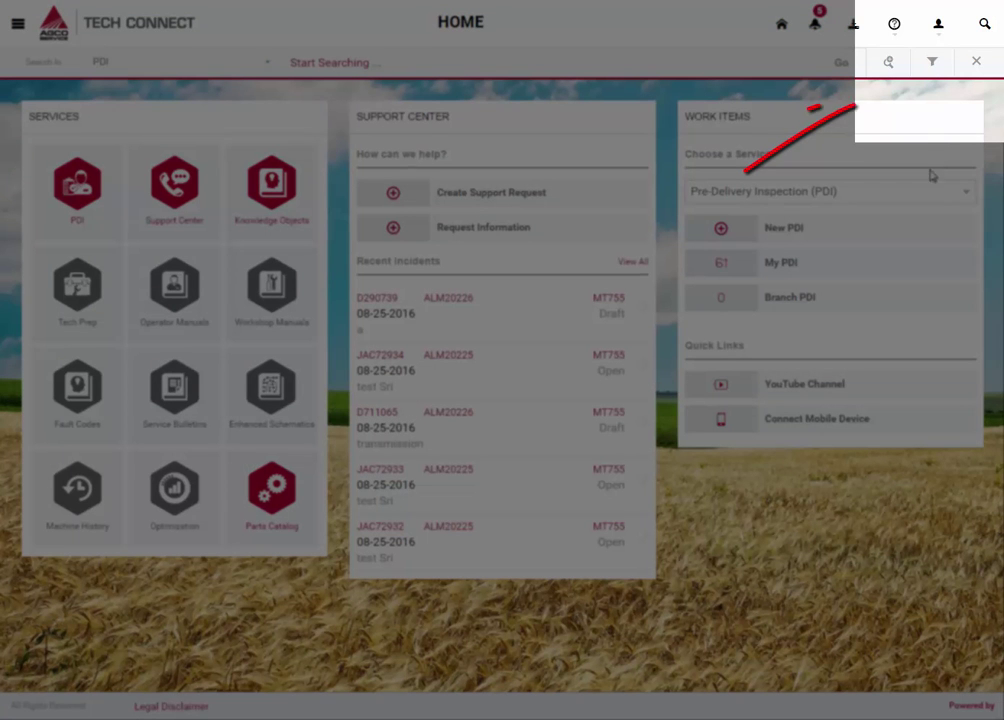
click(895, 24)
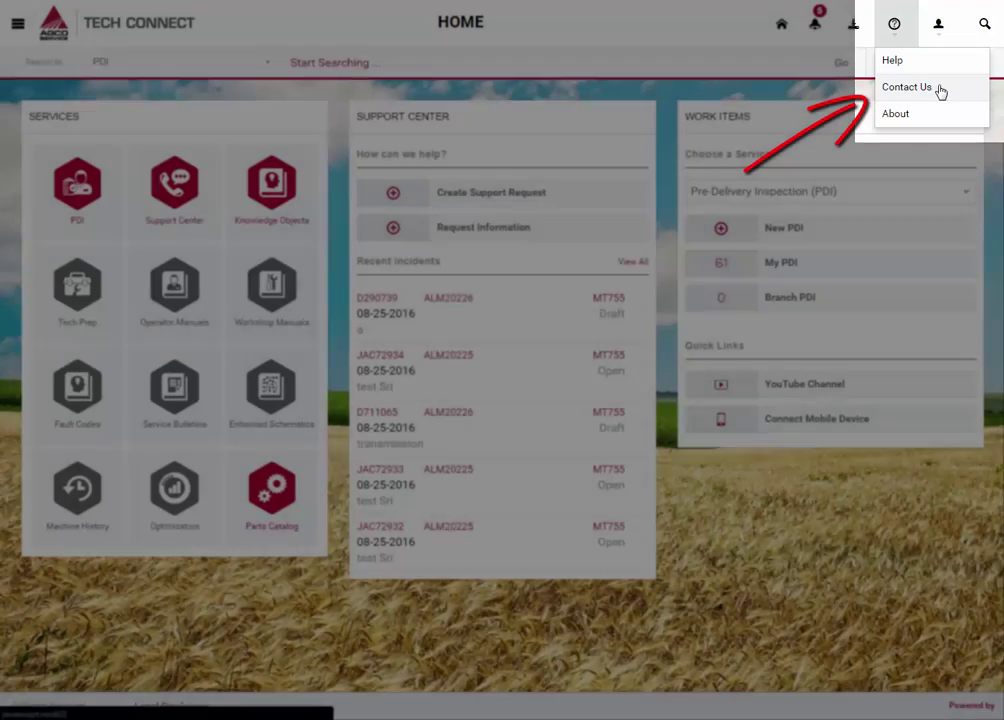
click(940, 91)
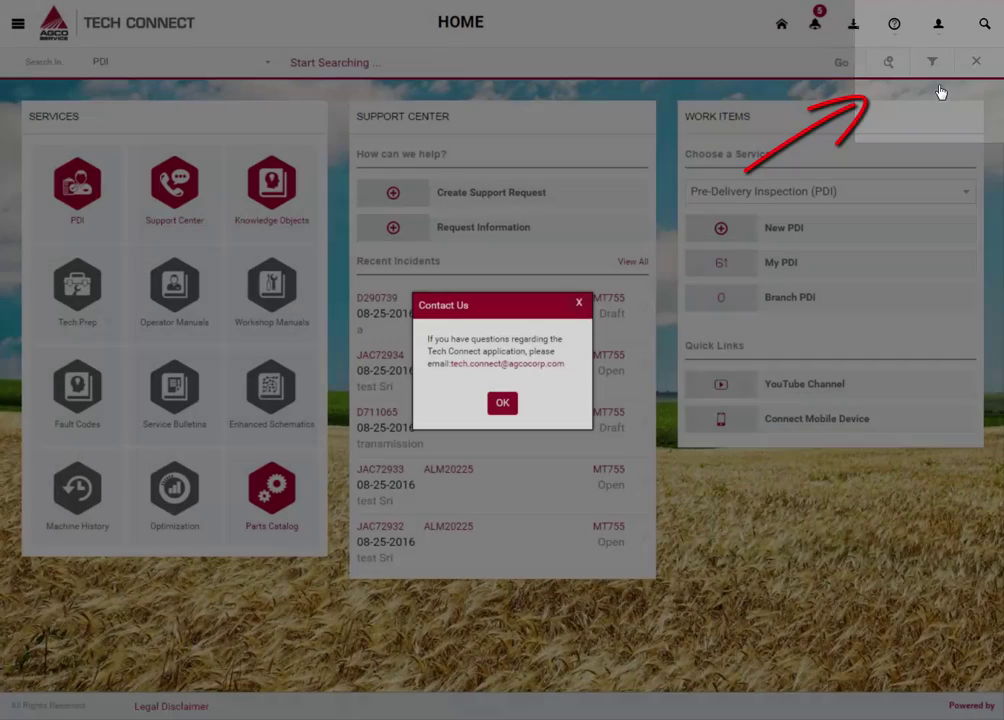
click(502, 402)
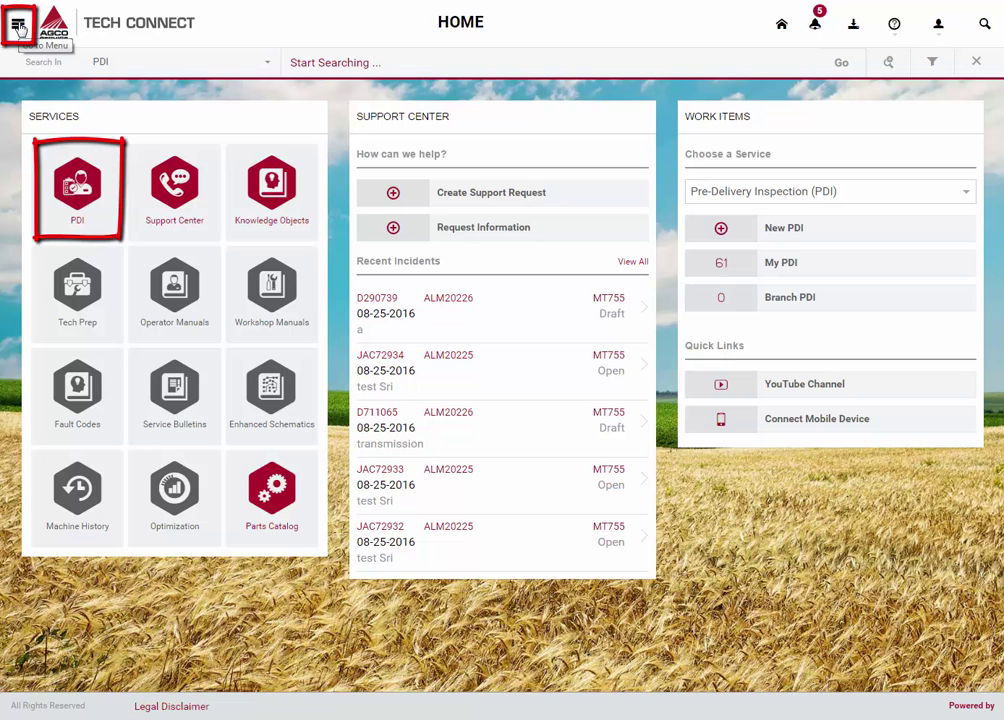
- Start a new PDI draft from the PDI section of the side menu
click(19, 27)
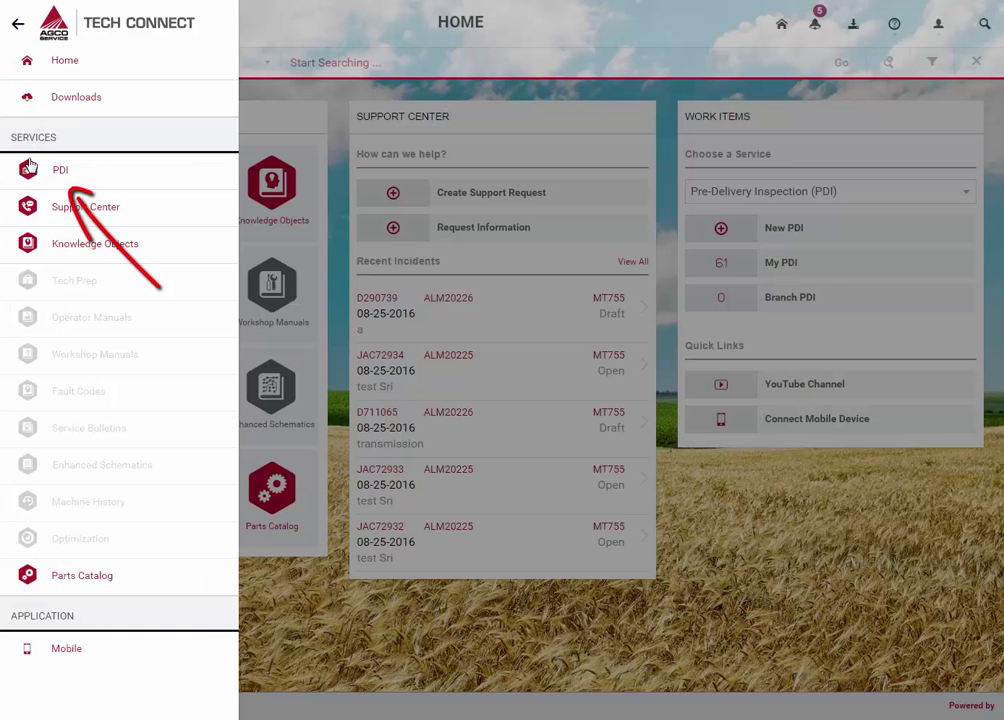
click(60, 170)
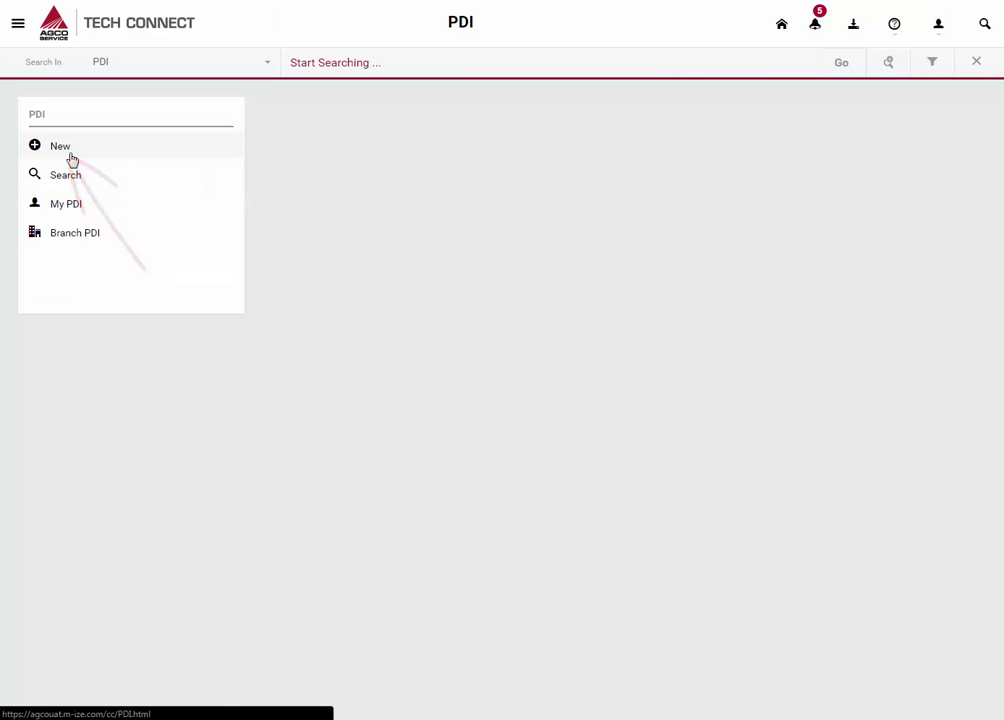
click(62, 147)
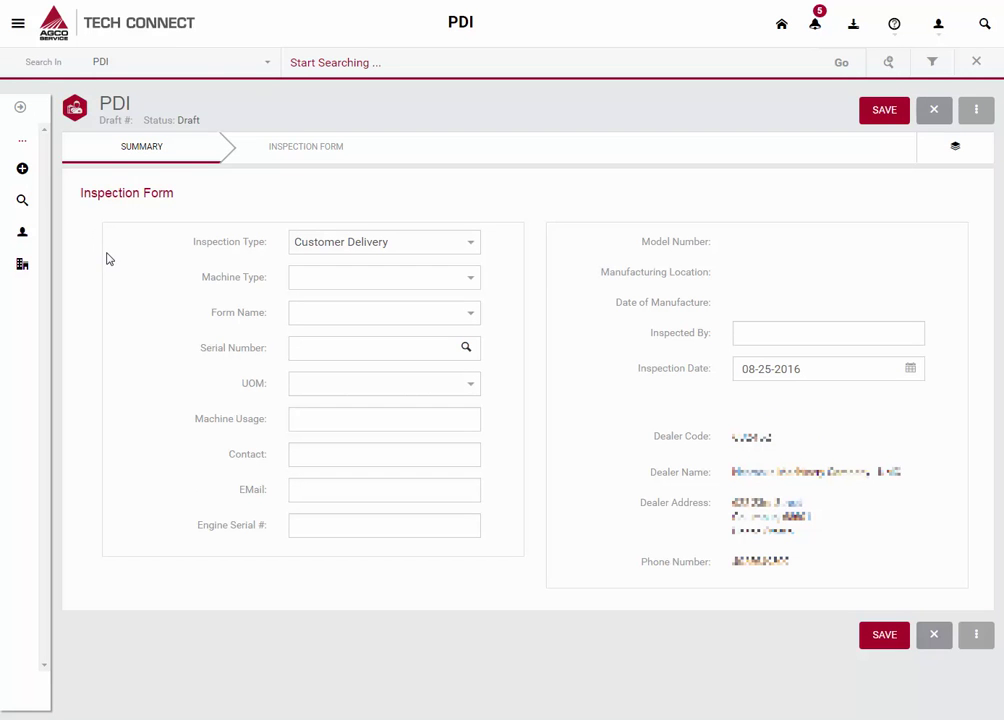
- Choose Tractors and Tractor PDI Form, then search serial number 204001 for matching machines
click(471, 280)
click(362, 372)
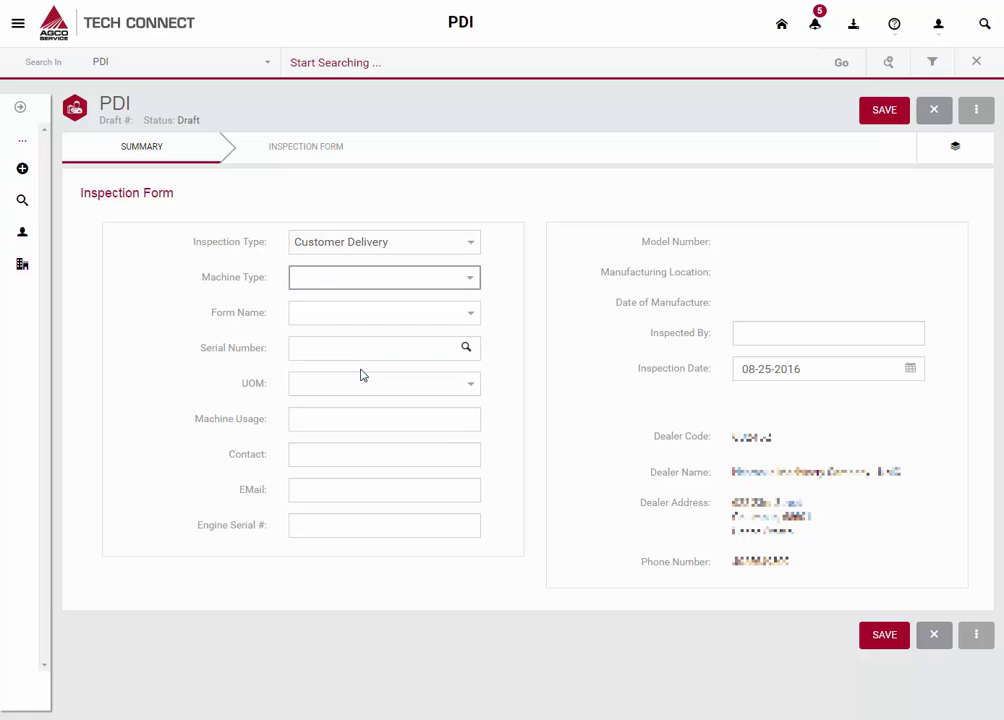
click(467, 316)
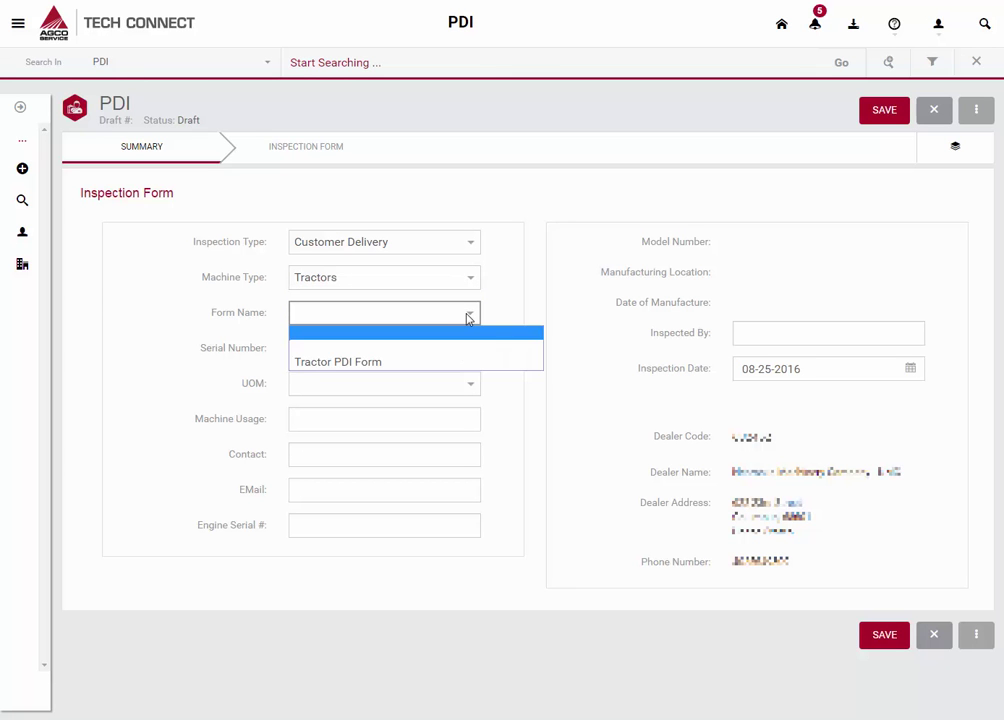
click(413, 362)
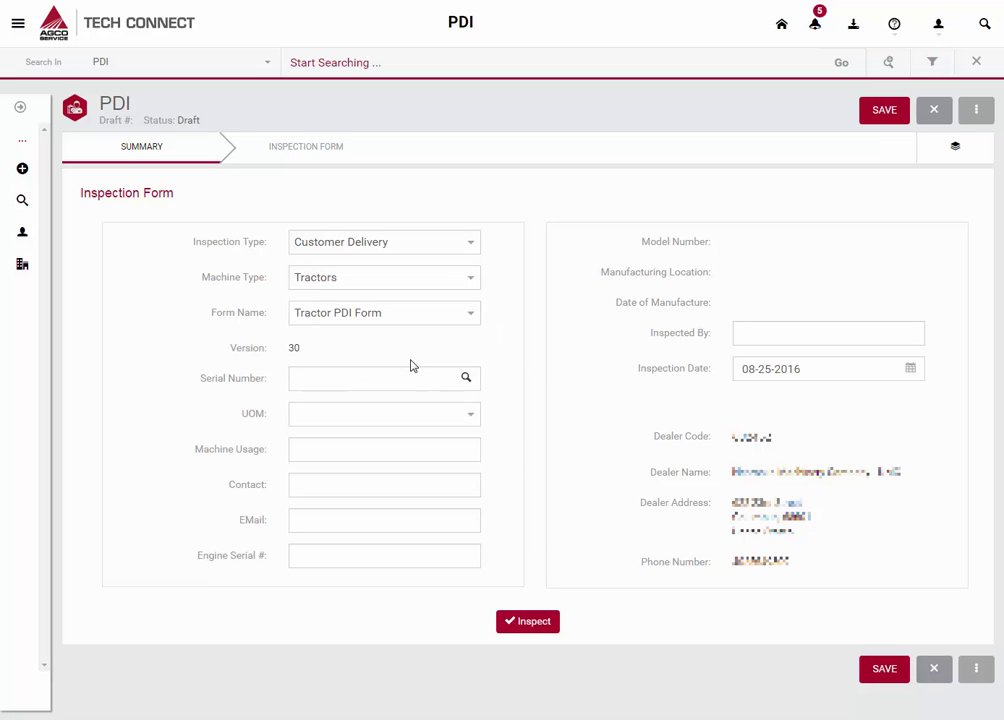
click(351, 374)
text(20400)
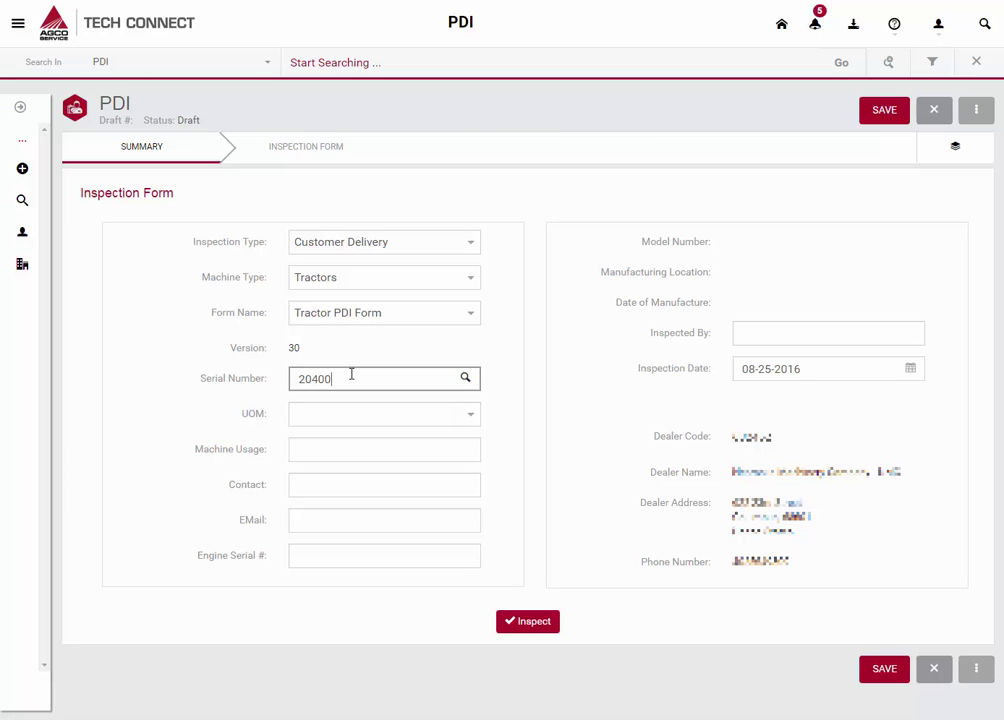
text(1)
click(467, 386)
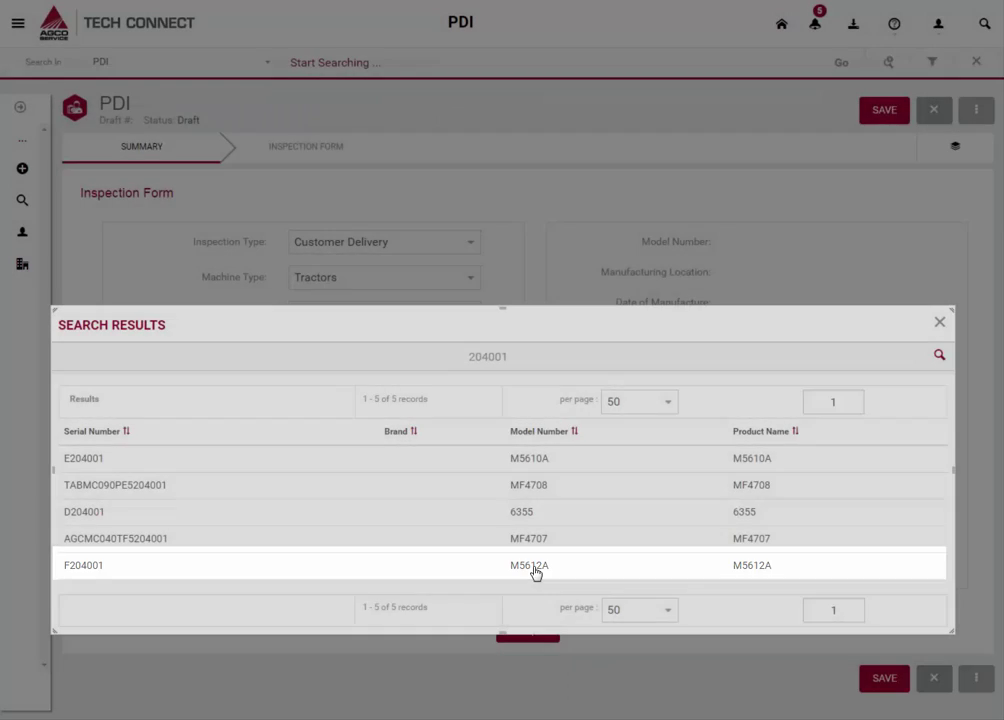
- Select machine F204001 (model M5612A) and set the unit of measure to Engine Hours
click(535, 573)
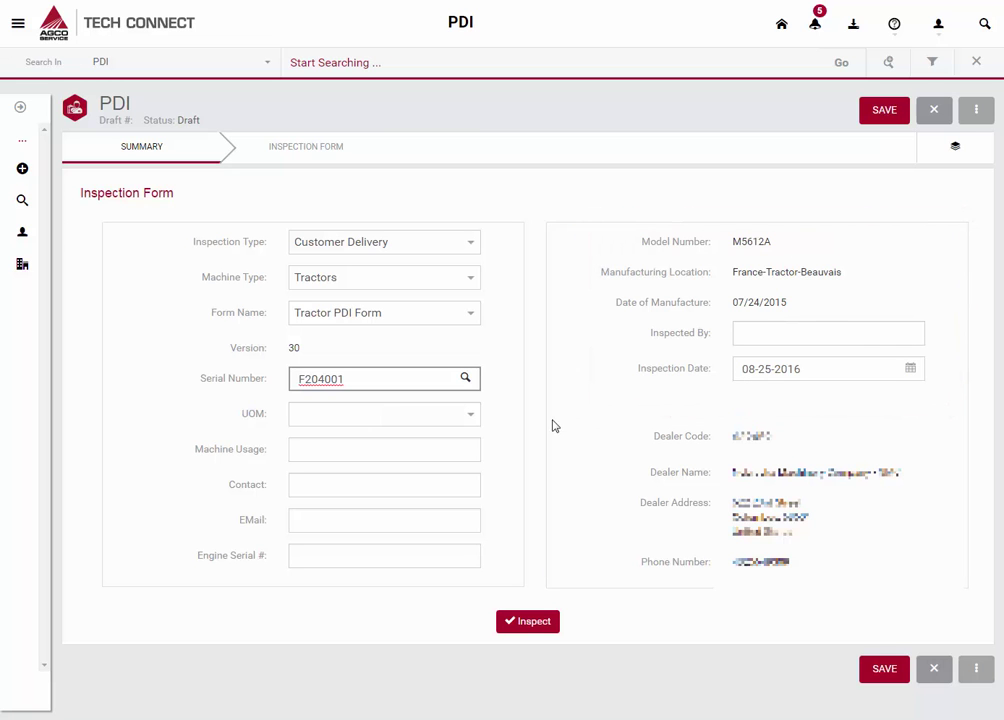
click(450, 419)
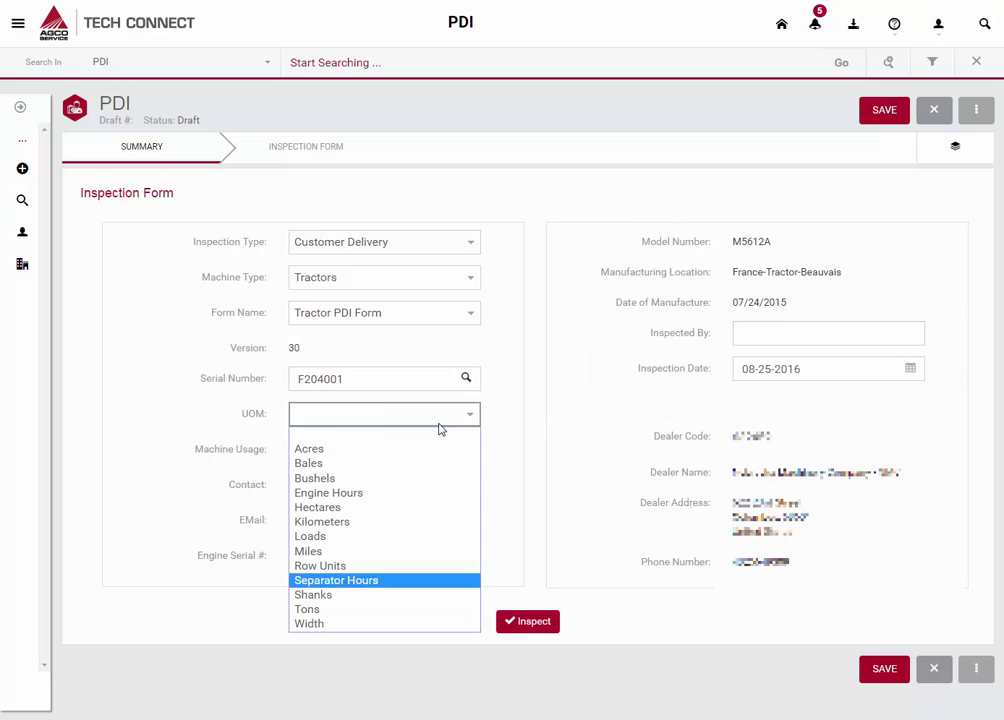
click(395, 492)
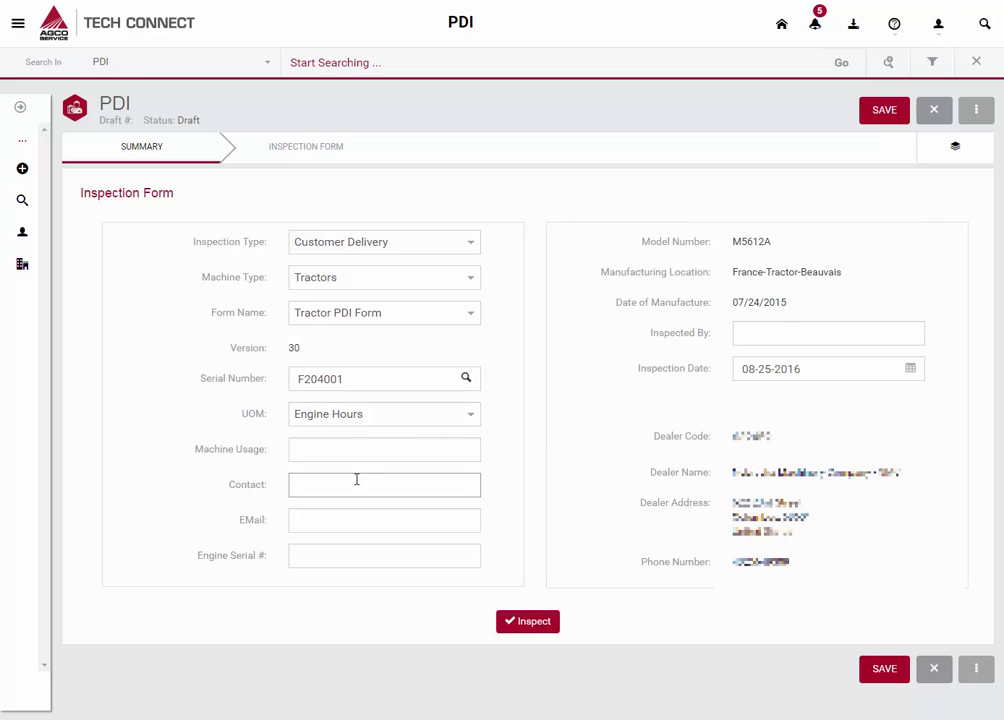
- Enter machine usage 1, the contact's name and e-mail, and the inspector's name
click(346, 451)
text(1)
key(Tab)
text(Mike)
key(Tab)
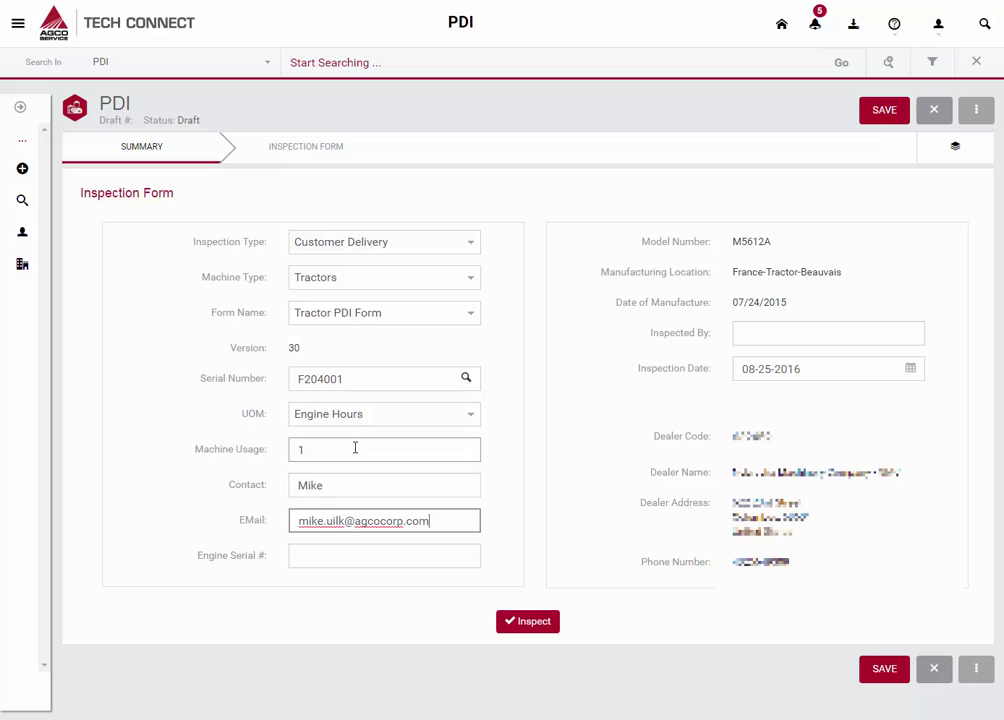
click(819, 330)
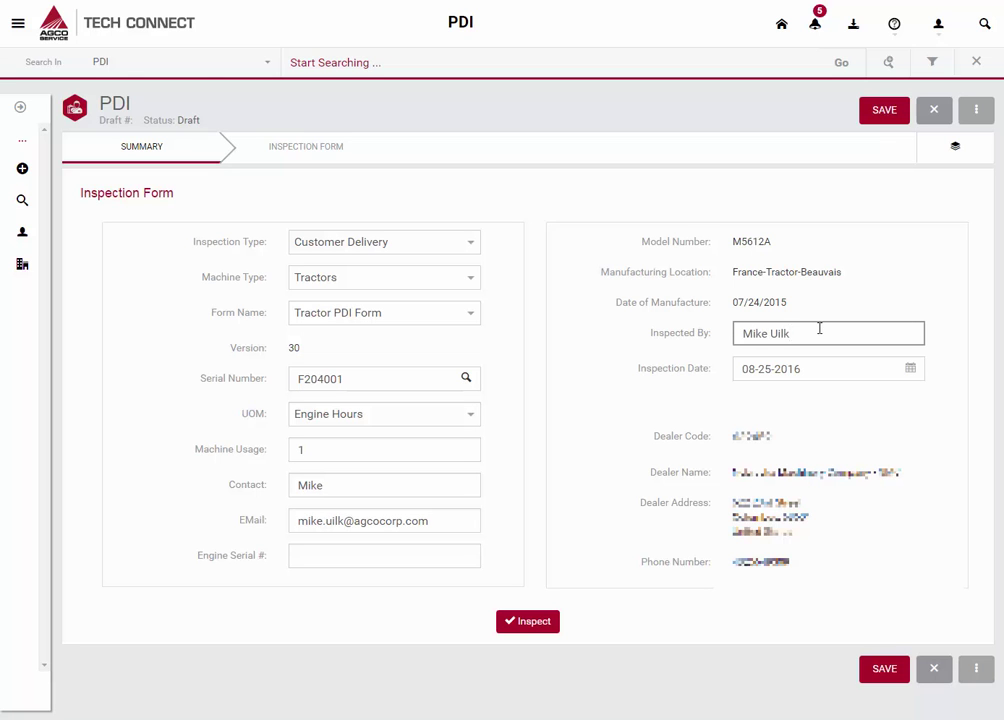
- Mark all nine Assembly and Adjustments items OK, through grease-fittings item 09, then advance to Visual Inspection
click(526, 622)
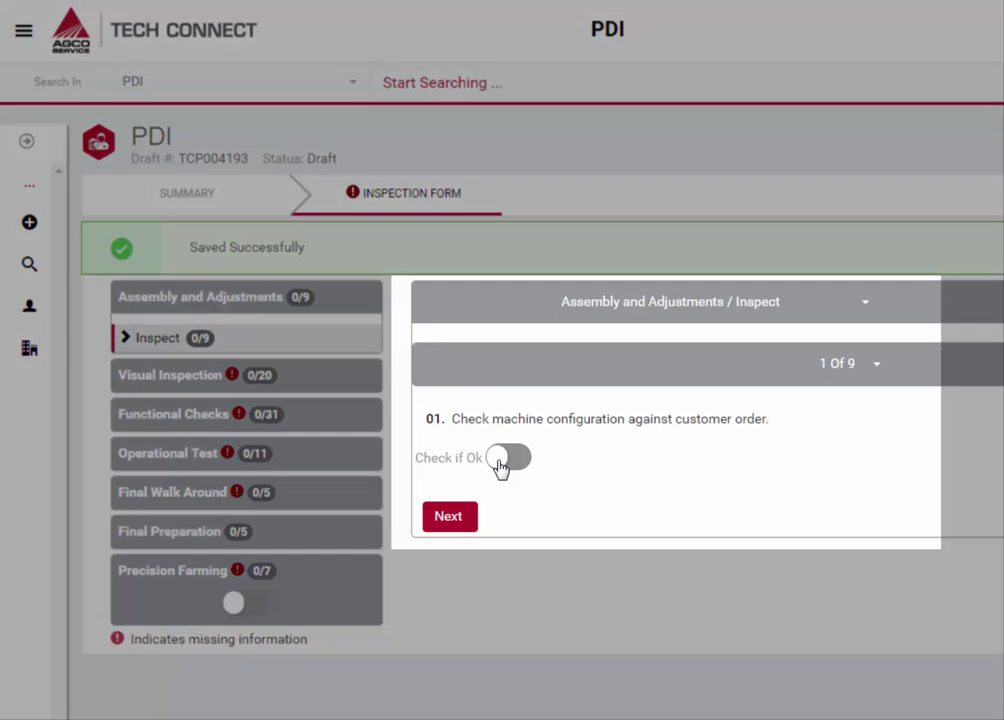
click(500, 460)
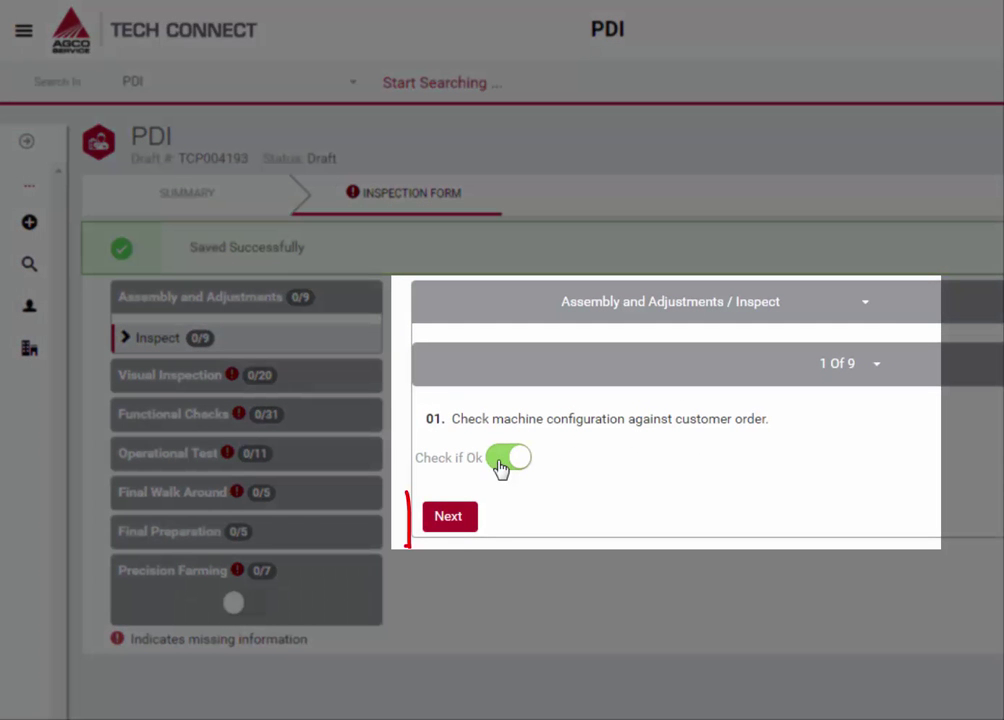
click(450, 518)
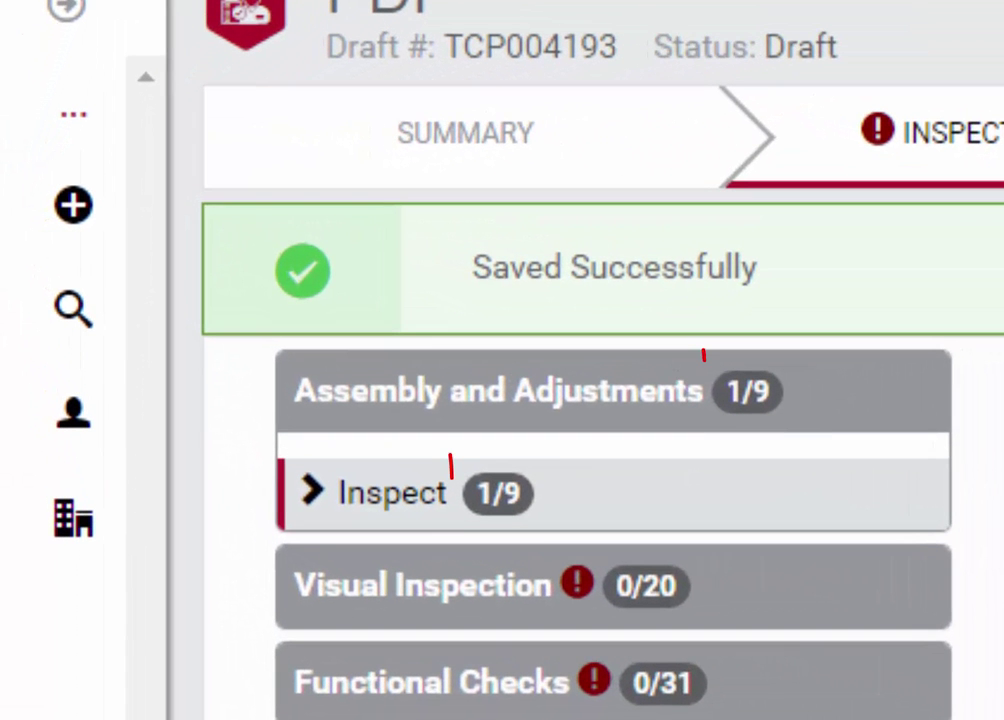
click(887, 630)
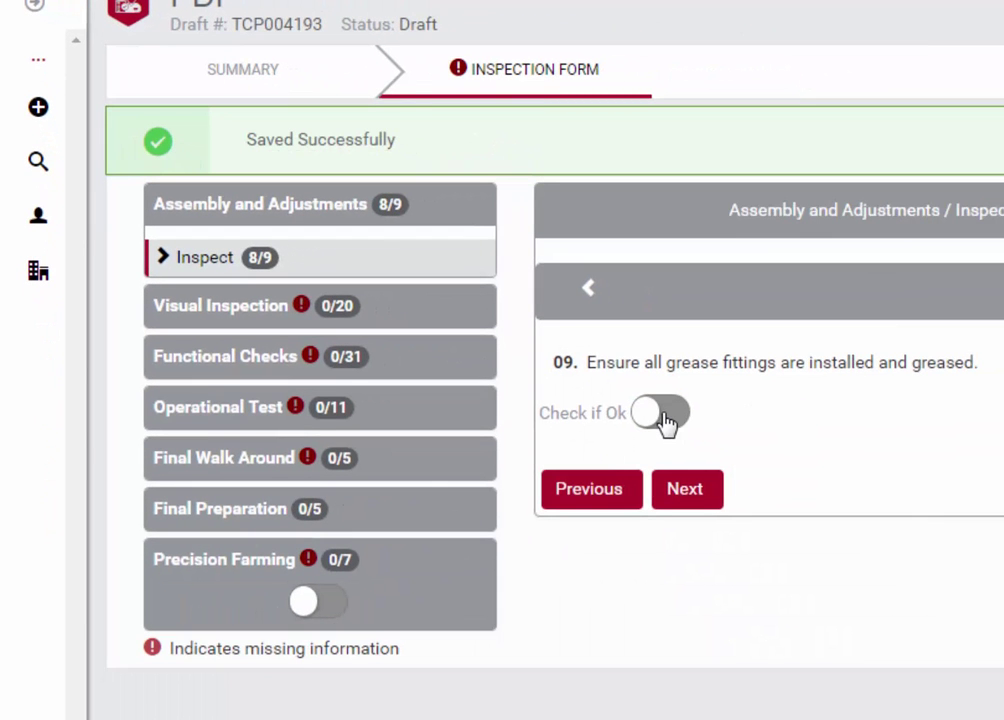
click(660, 413)
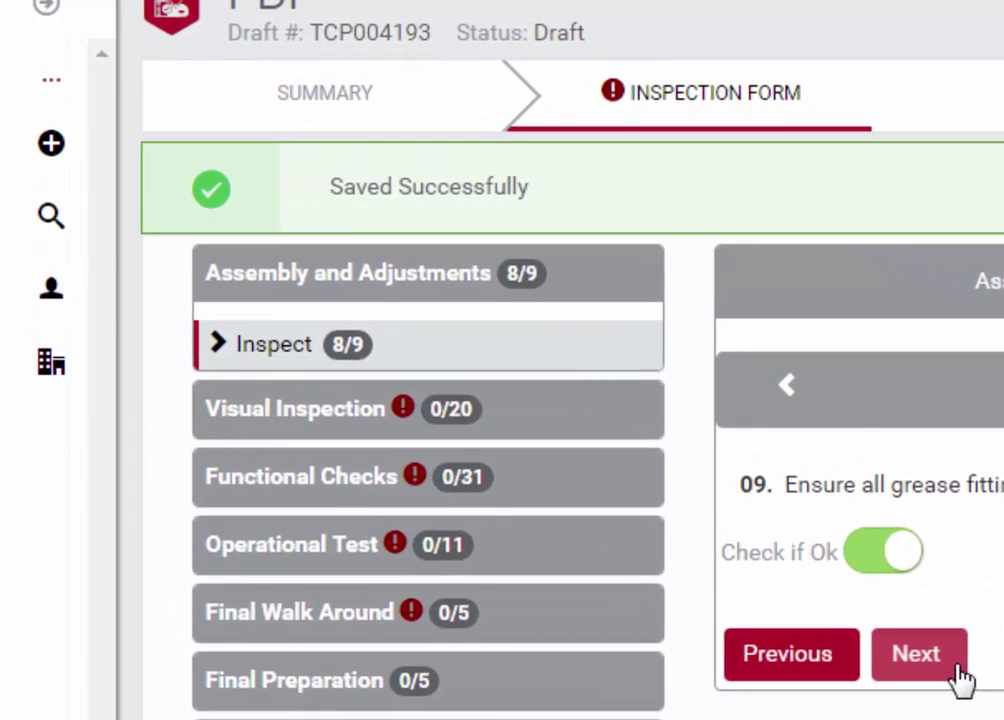
click(862, 603)
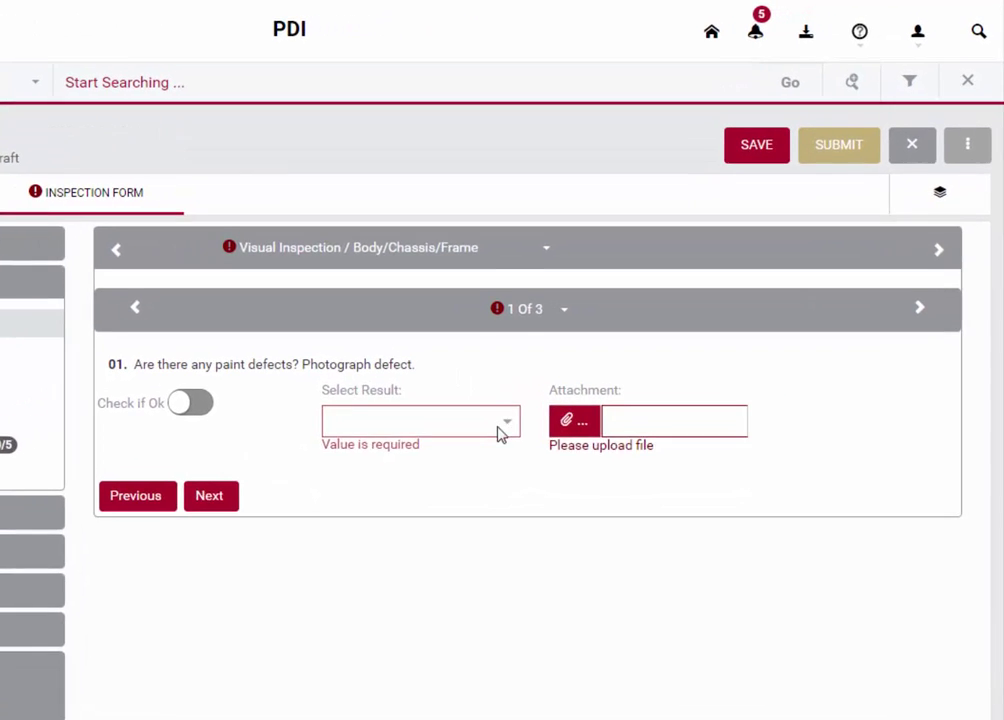
- Answer question 1 with Rusted / Corroded / Pitting, attach RustyBolts.jpg, and advance to question 2
click(460, 472)
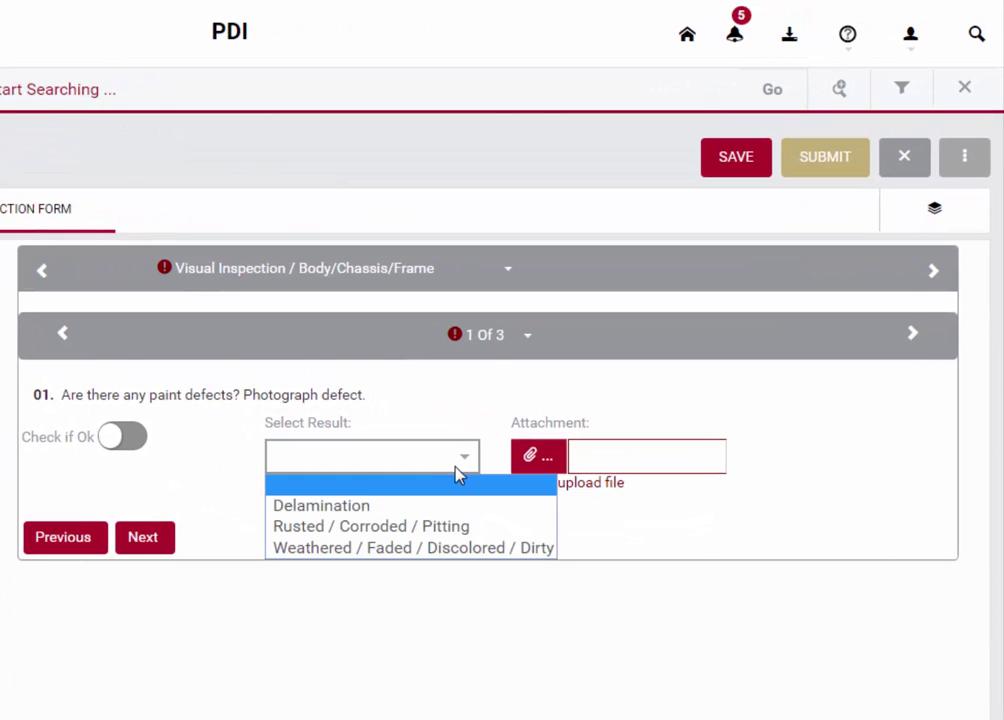
click(412, 527)
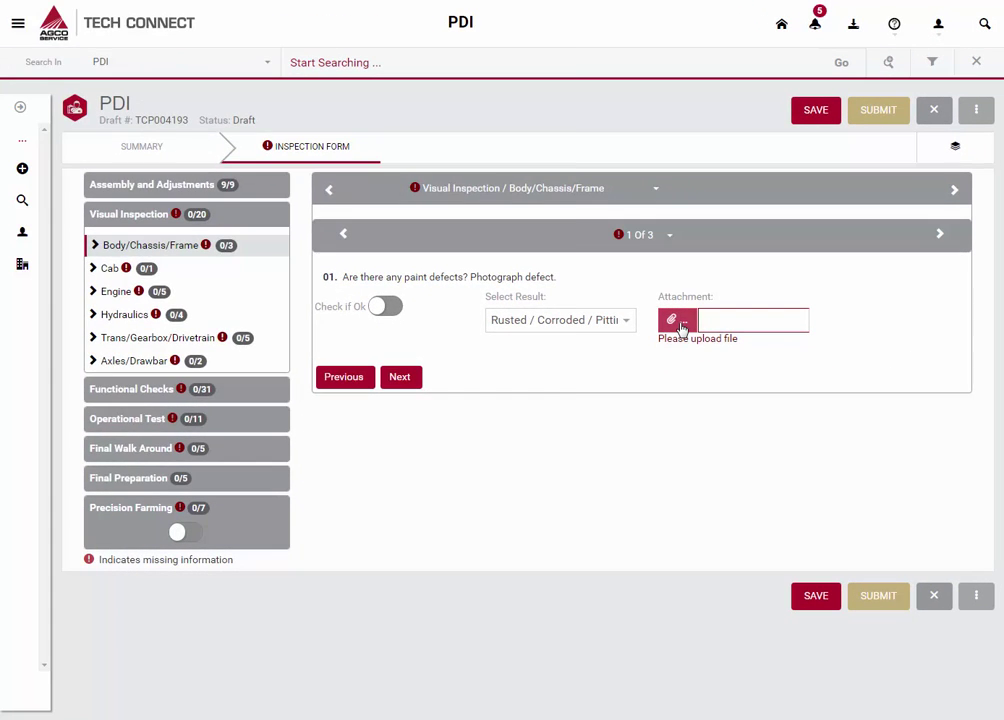
click(680, 322)
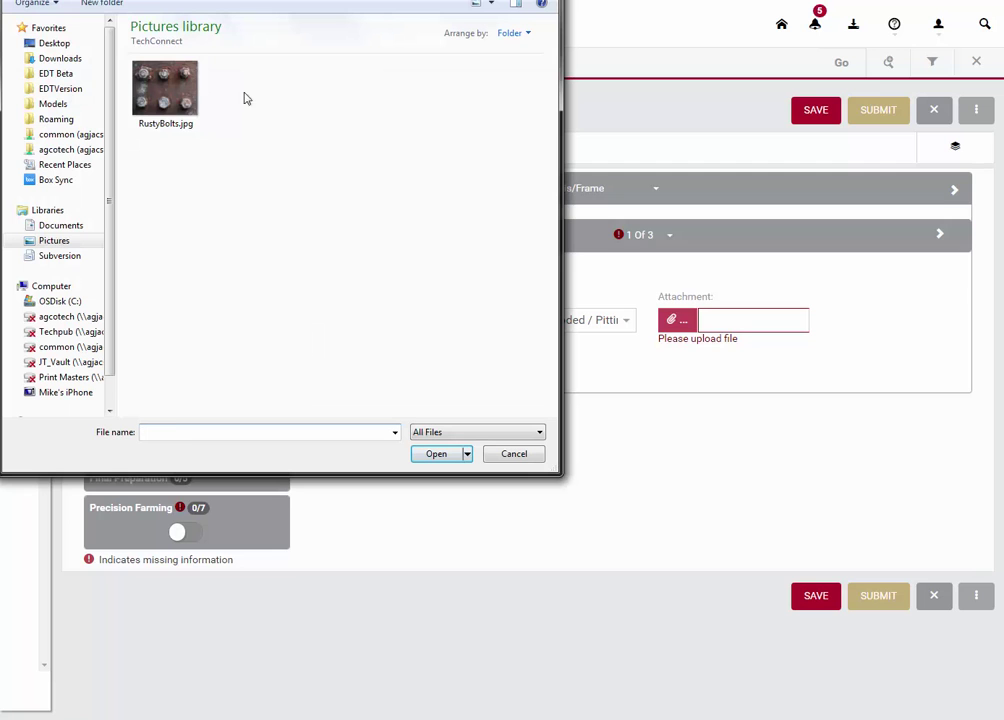
click(162, 100)
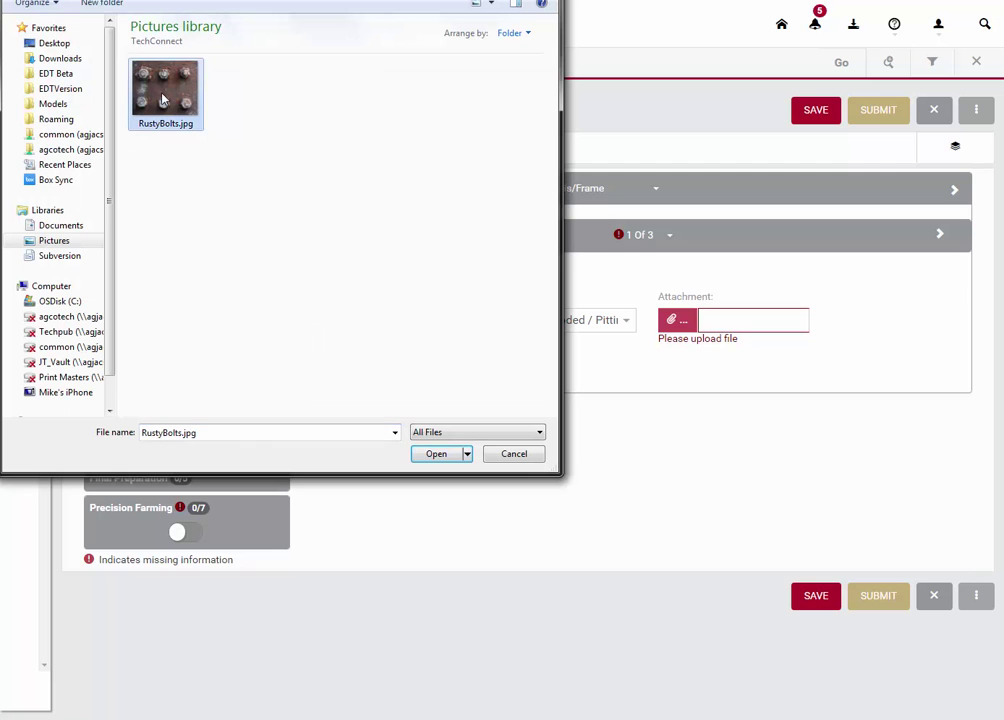
click(436, 455)
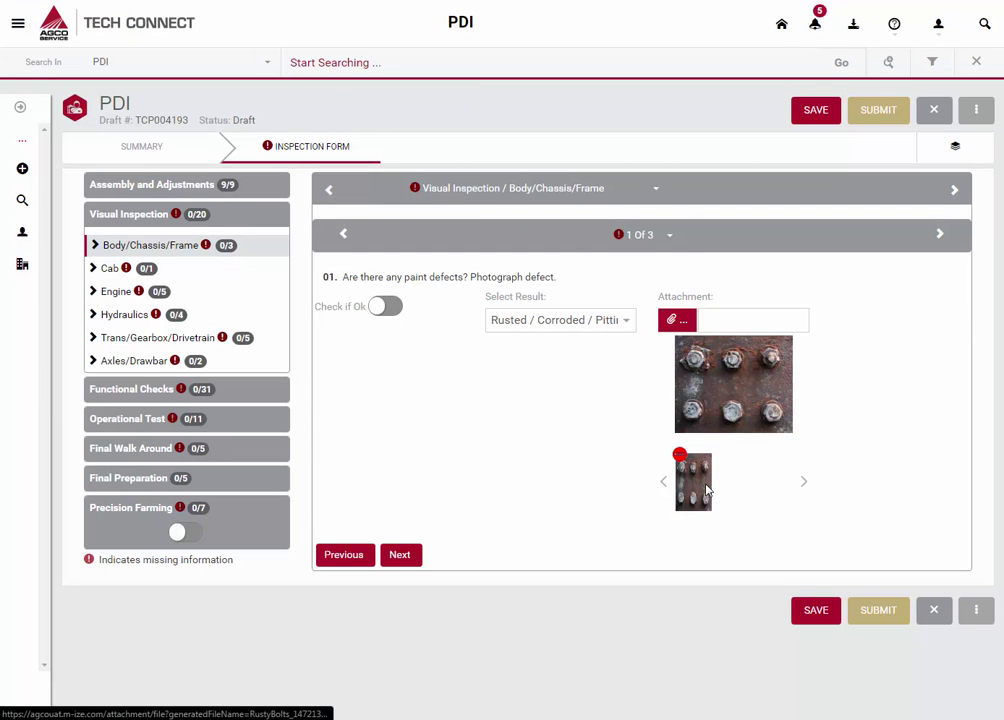
click(706, 490)
click(399, 554)
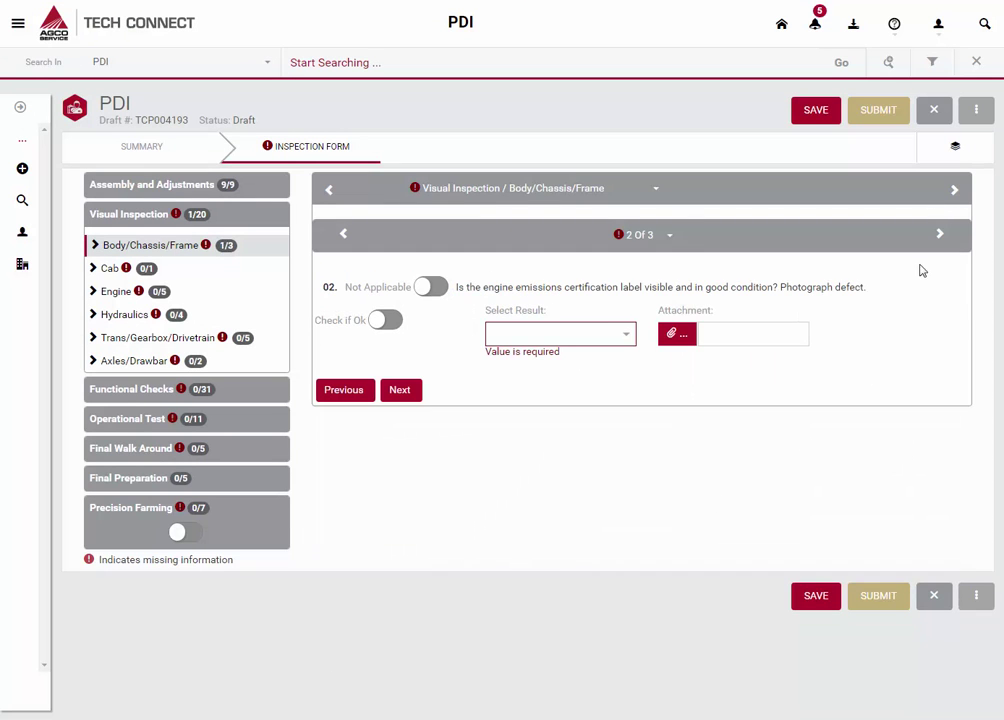
- Save the PDI draft, then return to Home via the AGCO logo
click(833, 119)
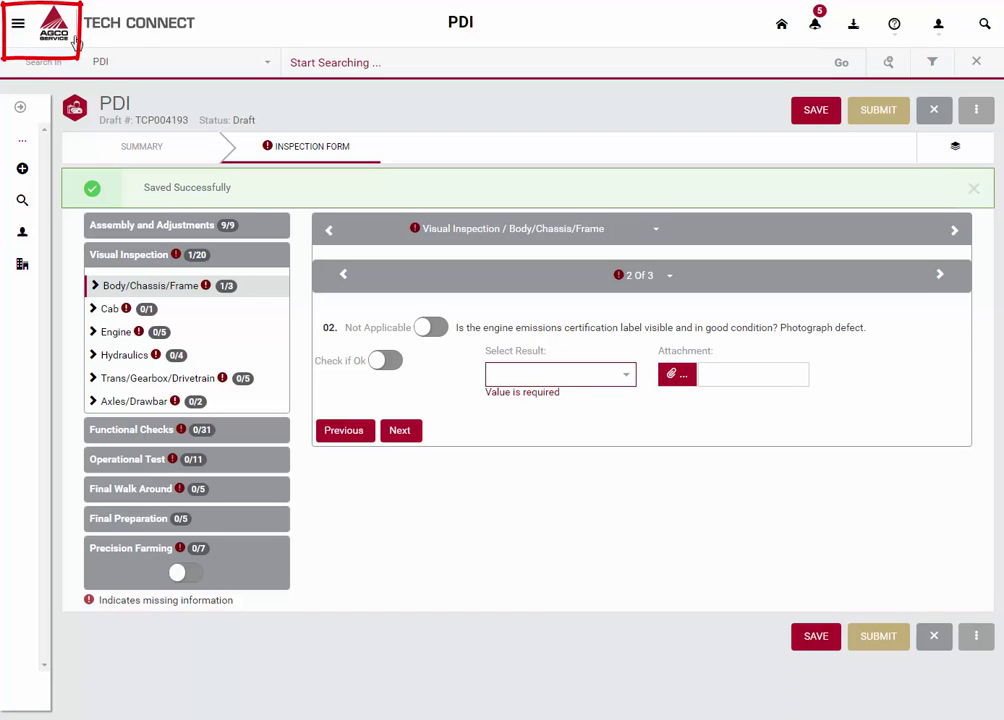
click(62, 33)
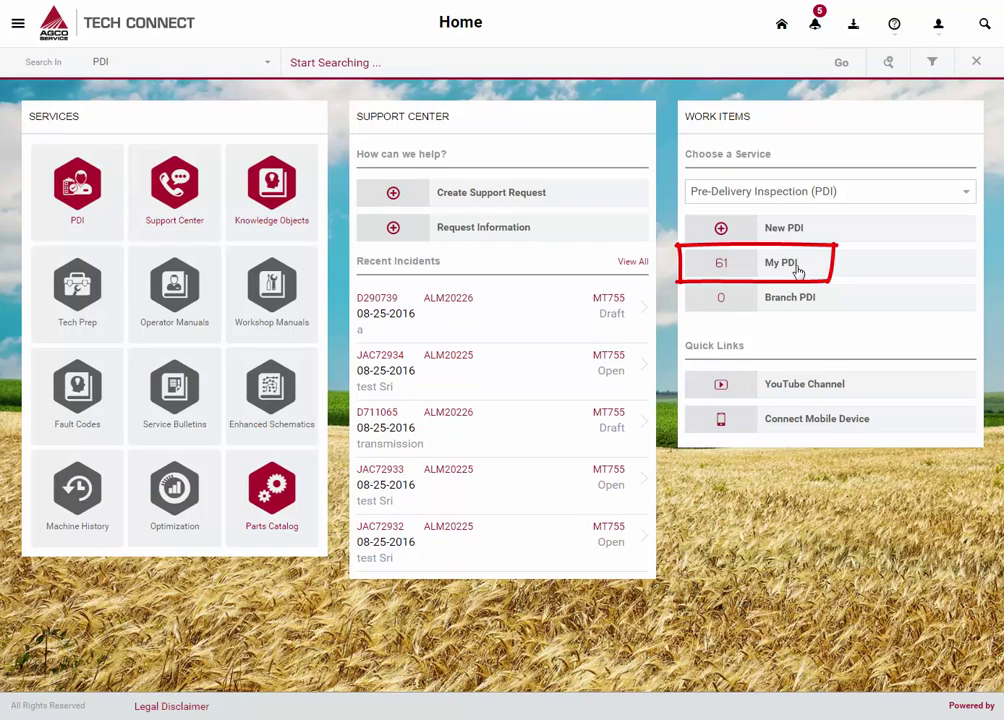
- Search My PDI for F204001, open the tractor draft, and print it to PDF
click(797, 270)
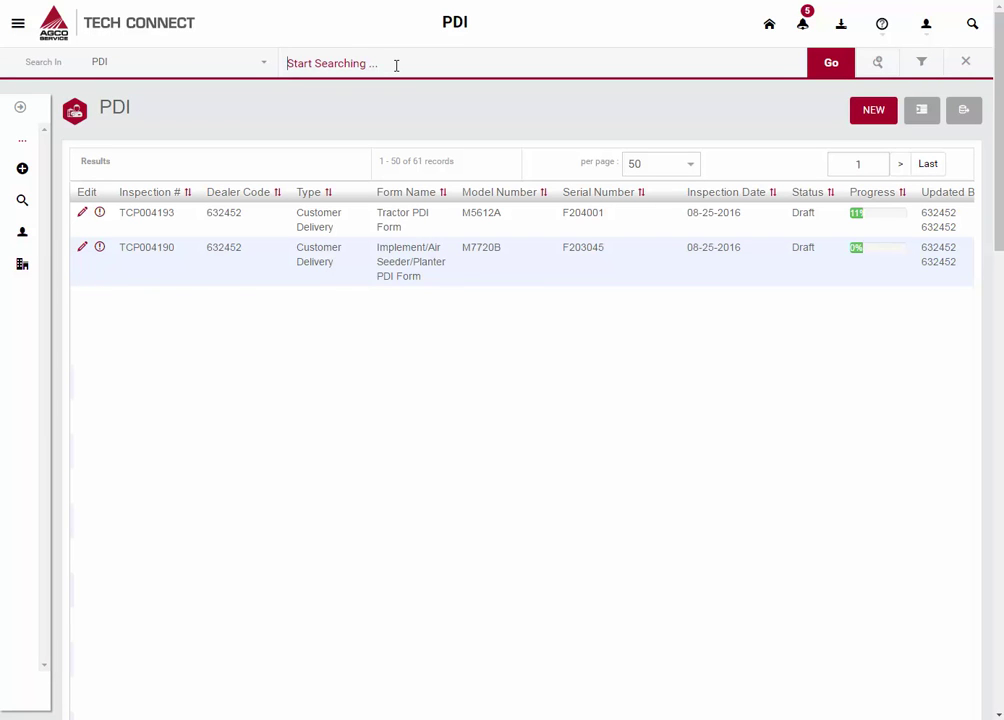
text(F204001)
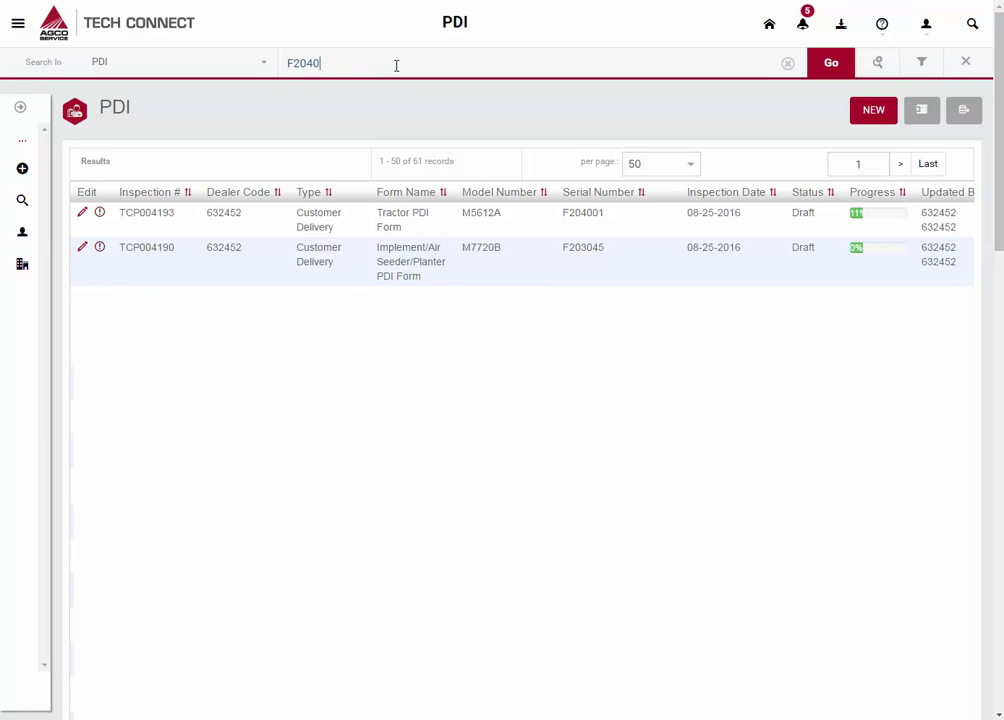
click(843, 65)
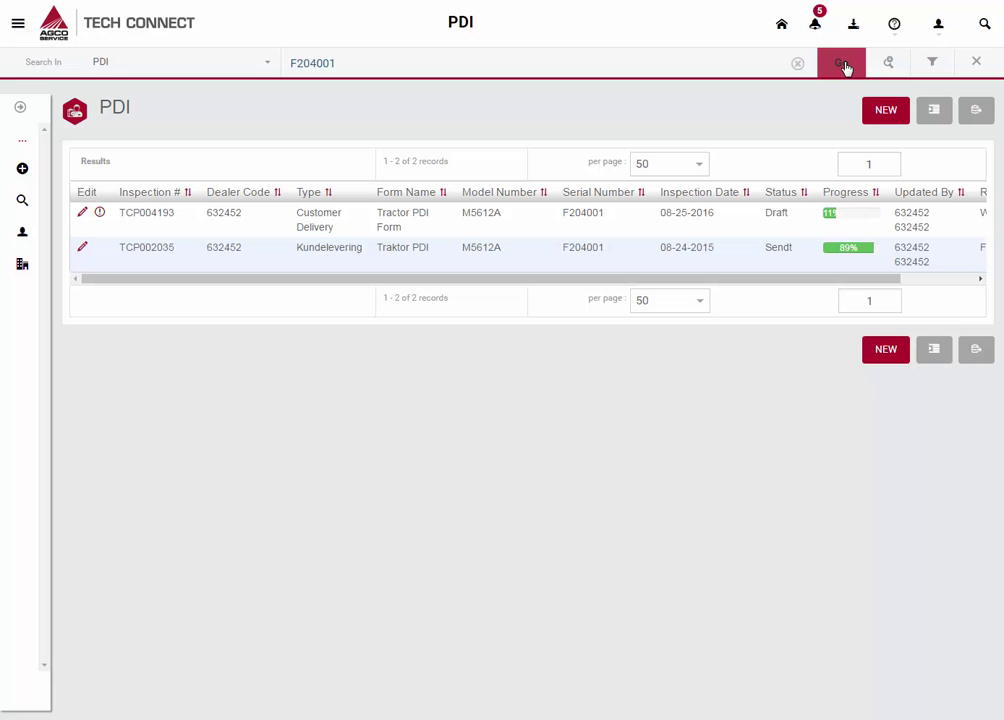
click(436, 225)
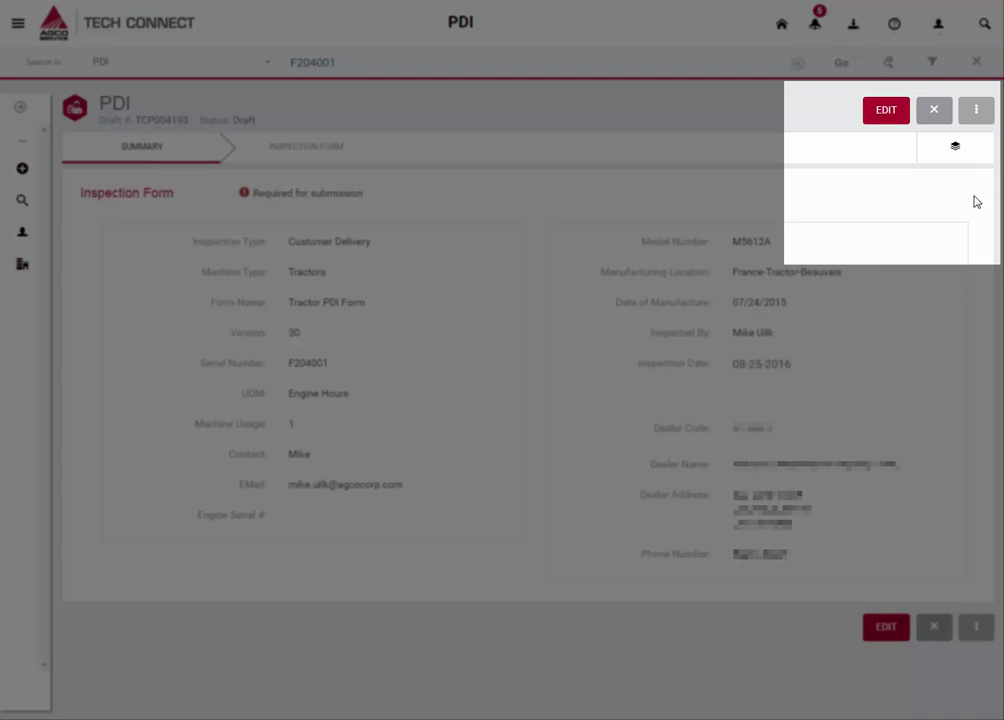
click(986, 121)
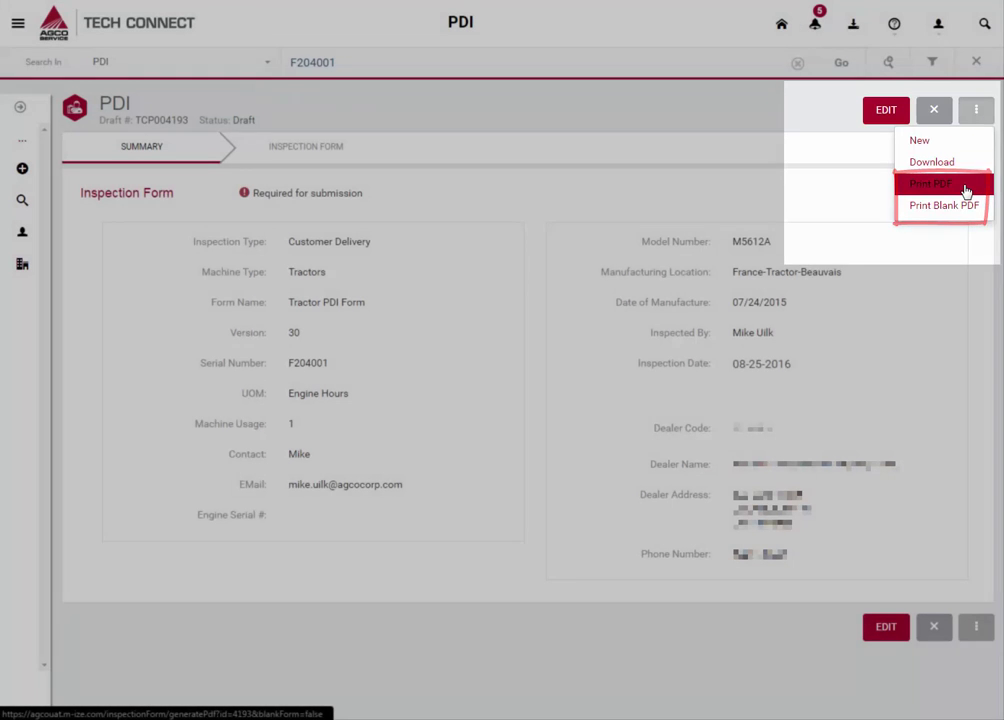
click(966, 191)
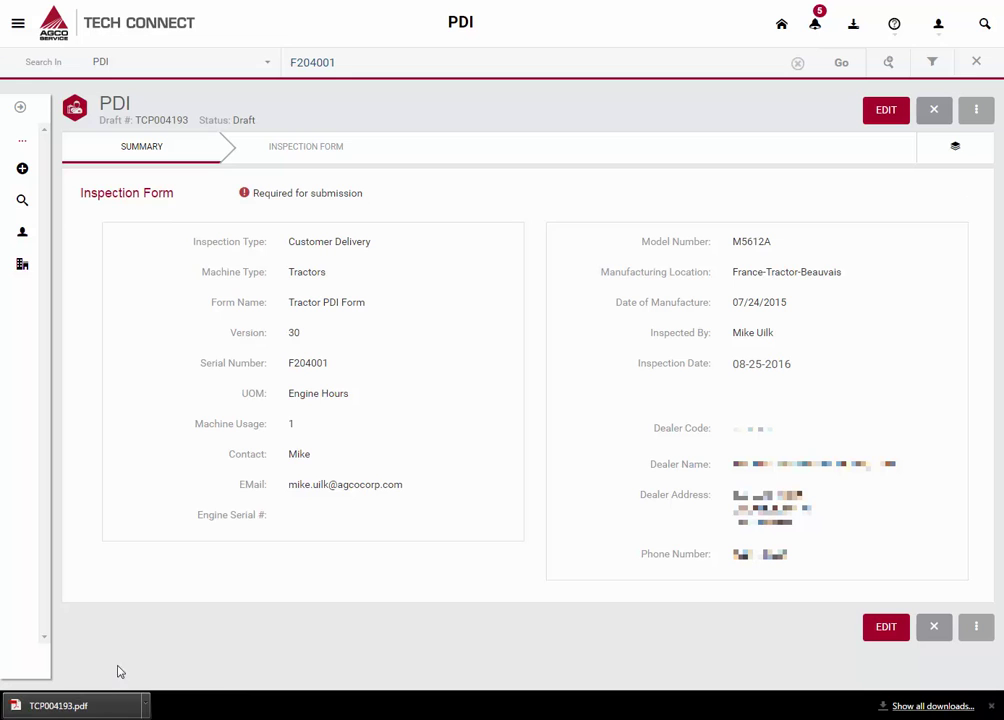
- Open the downloaded TCP004193.pdf and scroll through the inspection report pages
click(112, 708)
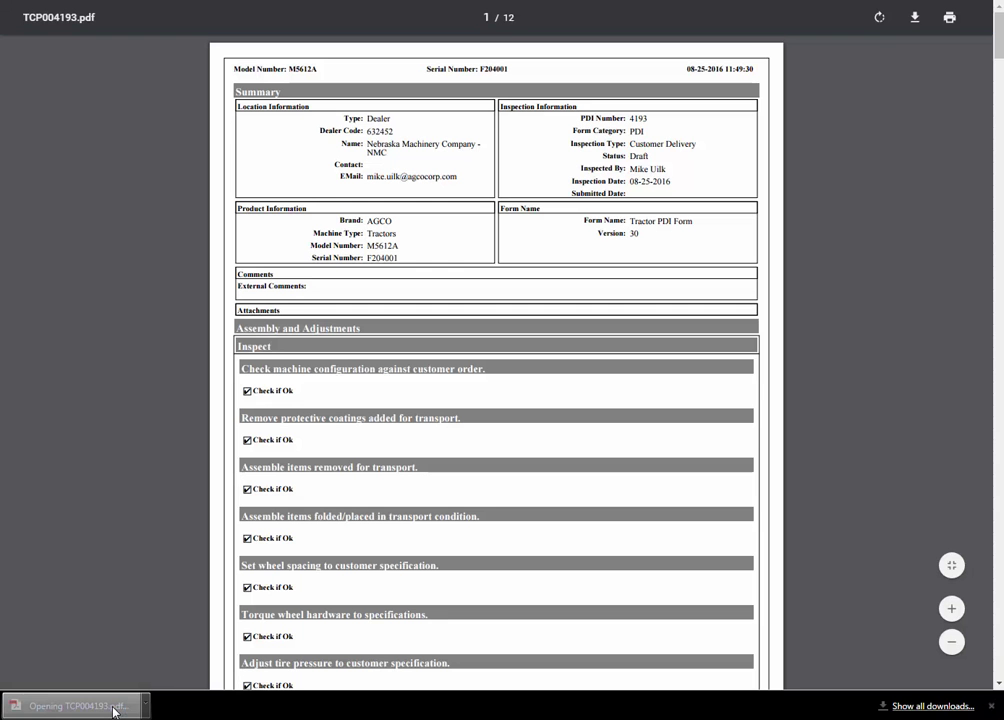
drag(998, 35, 999, 55)
drag(999, 55, 1000, 102)
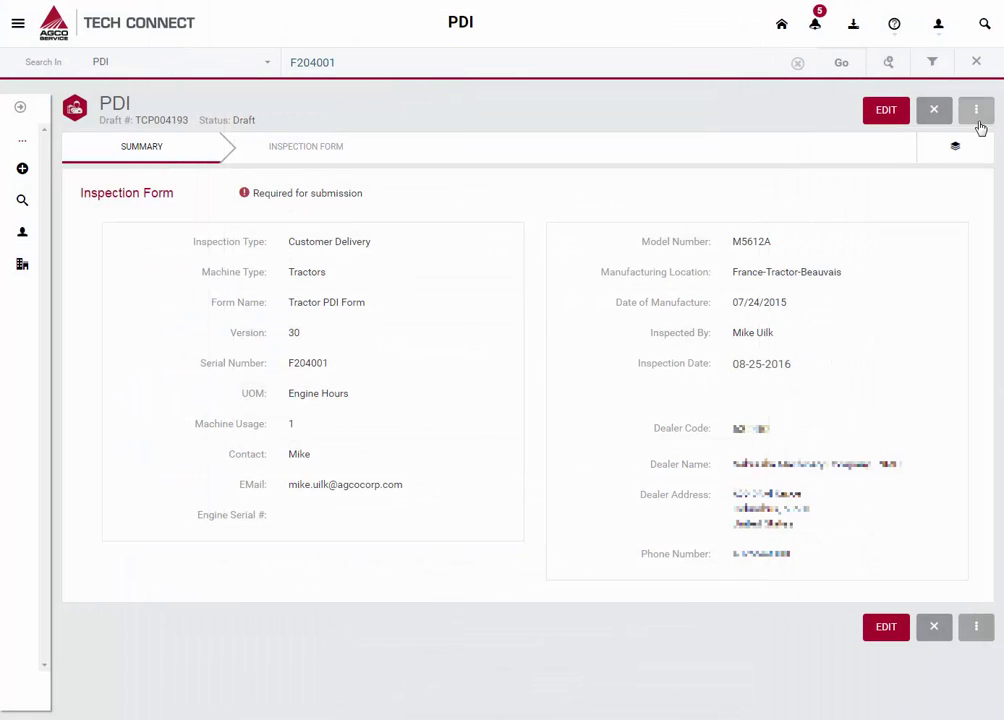
click(977, 112)
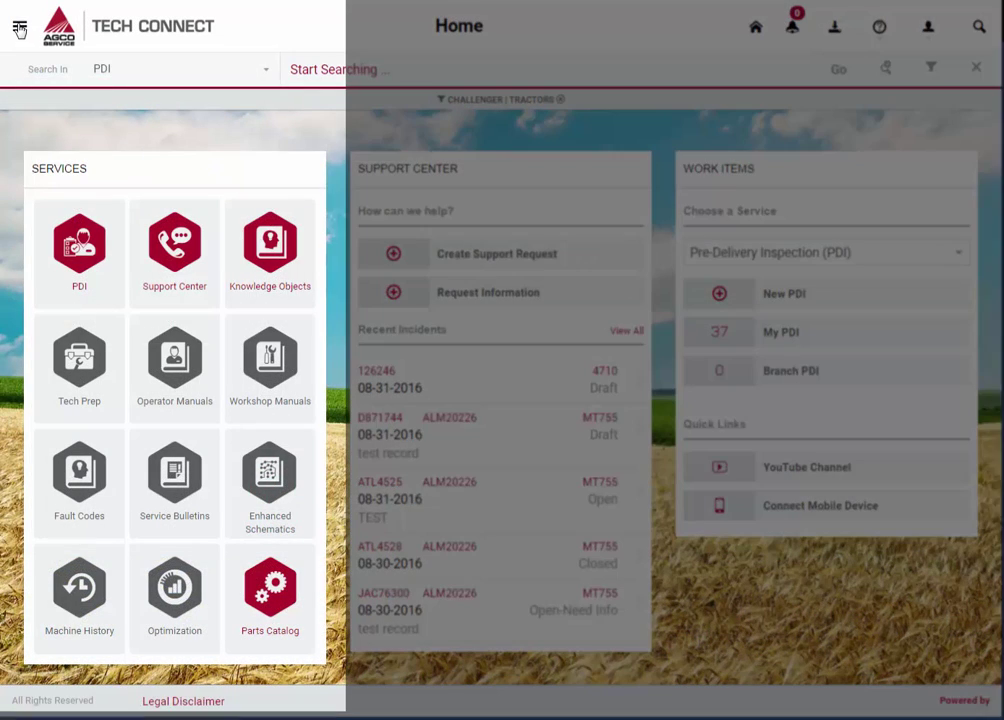
- On the Application > Mobile page, accept the disclaimer and generate a mobile access code and QR code
click(19, 27)
scroll(115, 430, down, 2)
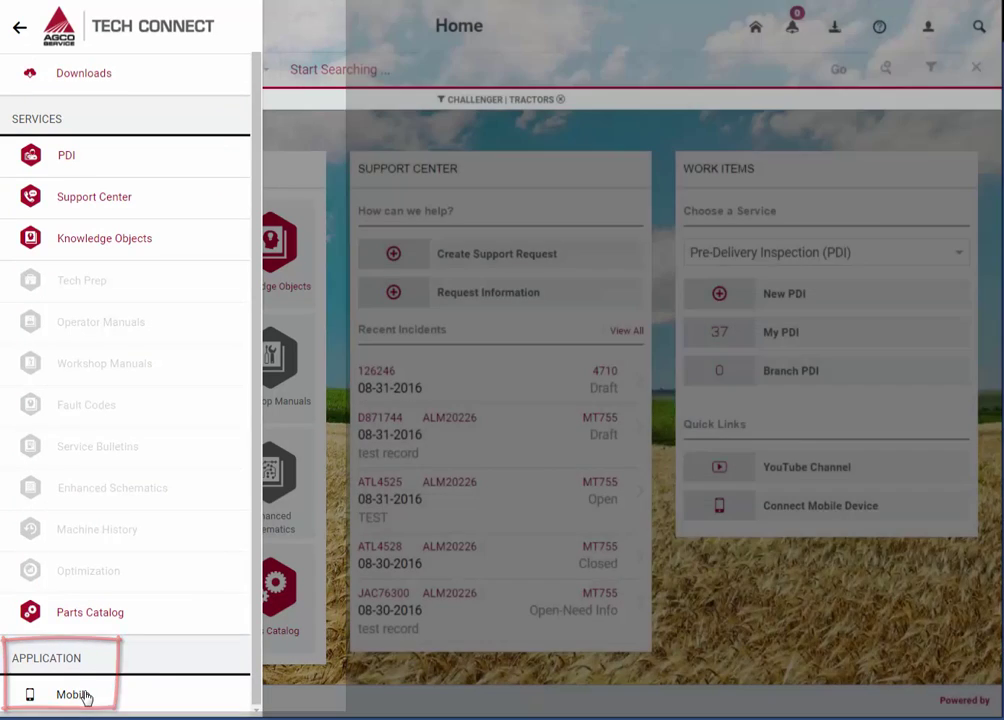
click(73, 695)
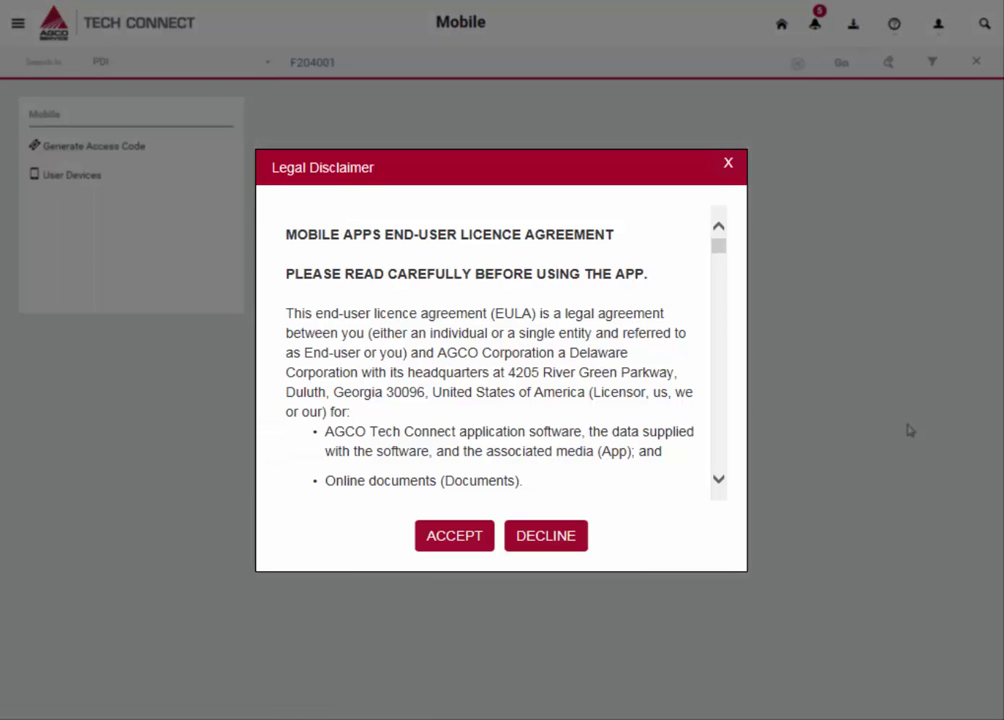
key(Return)
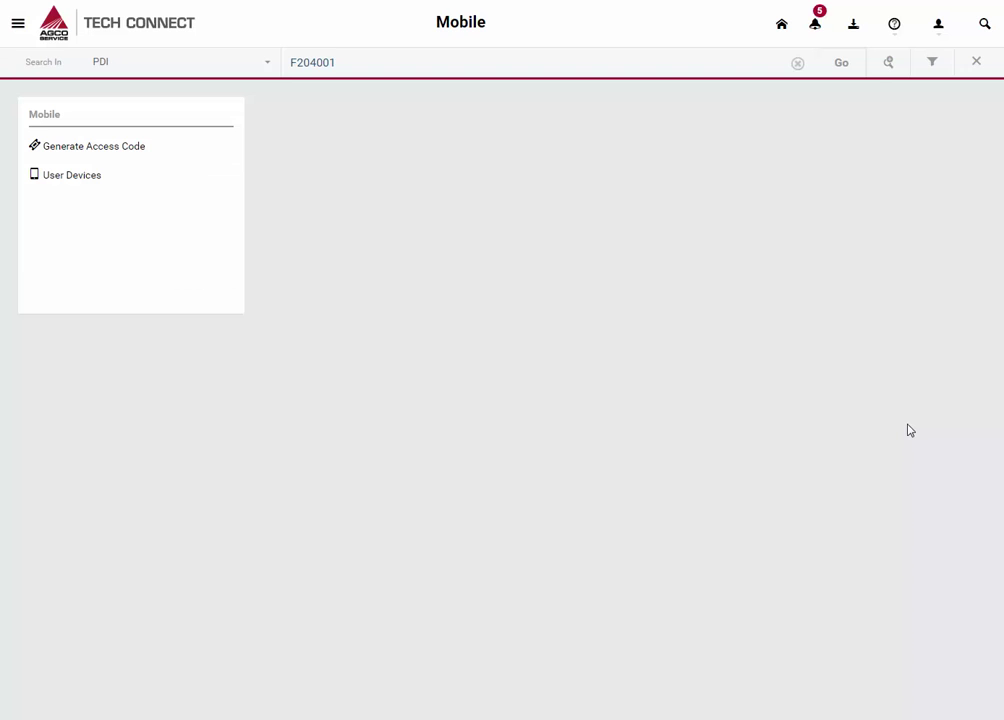
click(137, 150)
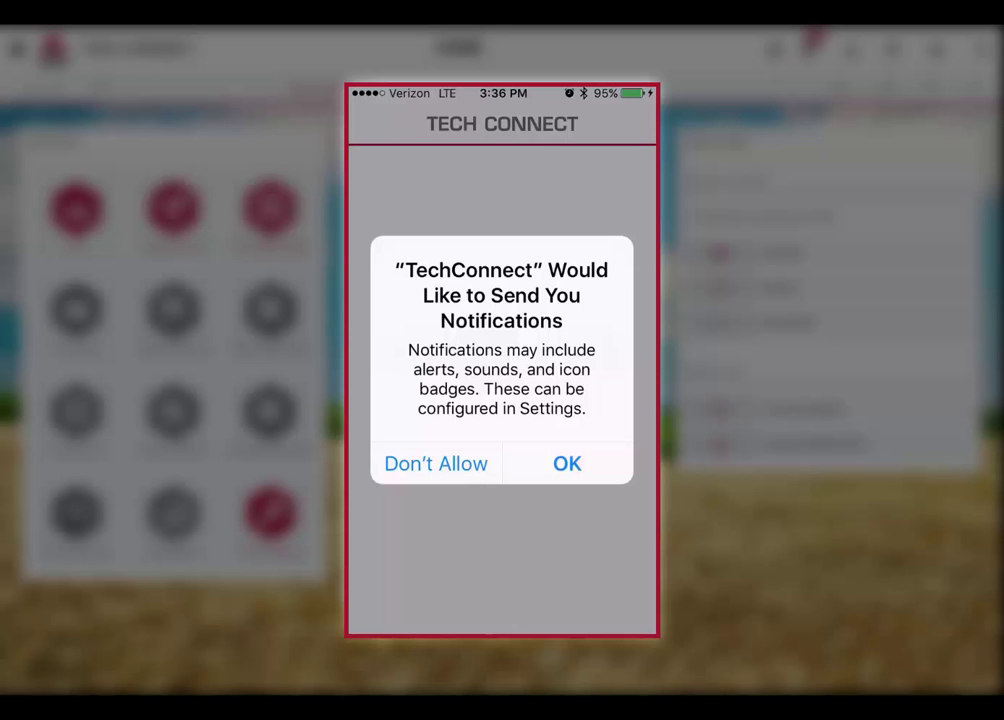
- Allow notifications in the iOS app and keep sending forms over cellular data
click(575, 461)
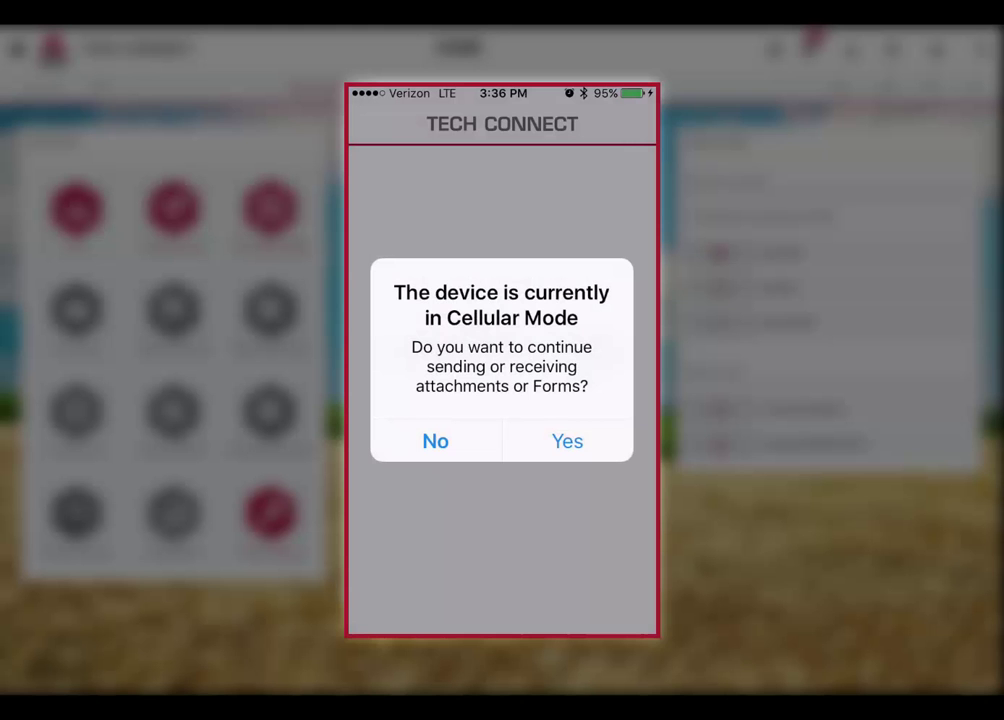
click(567, 441)
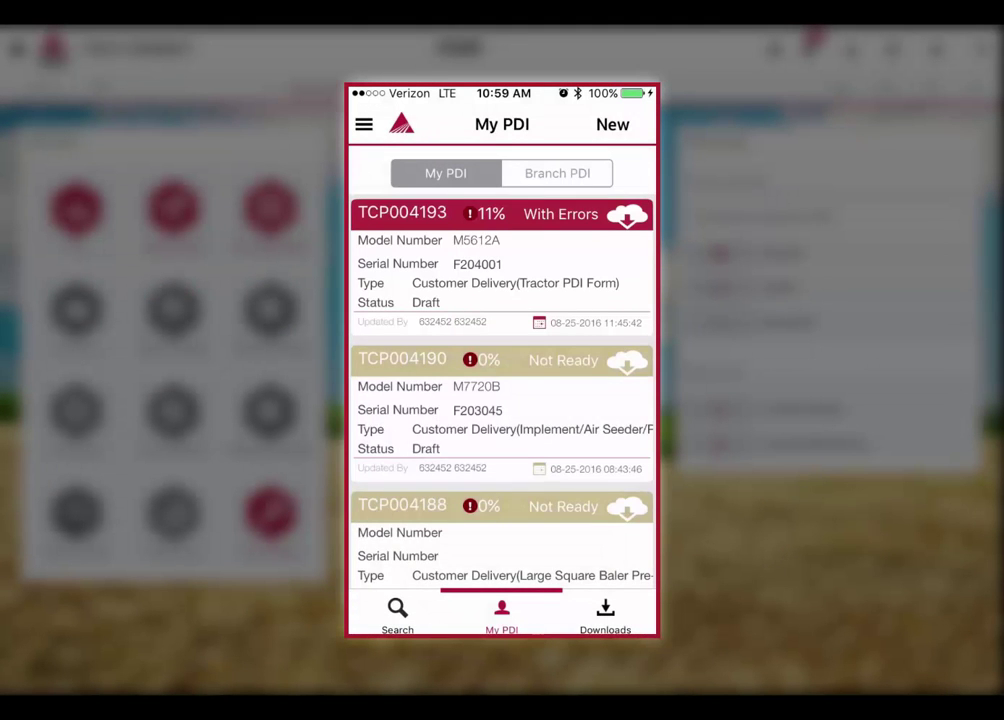
- Open draft TCP004193 and its Visual Inspection > Body/Chassis/Frame checks
click(480, 260)
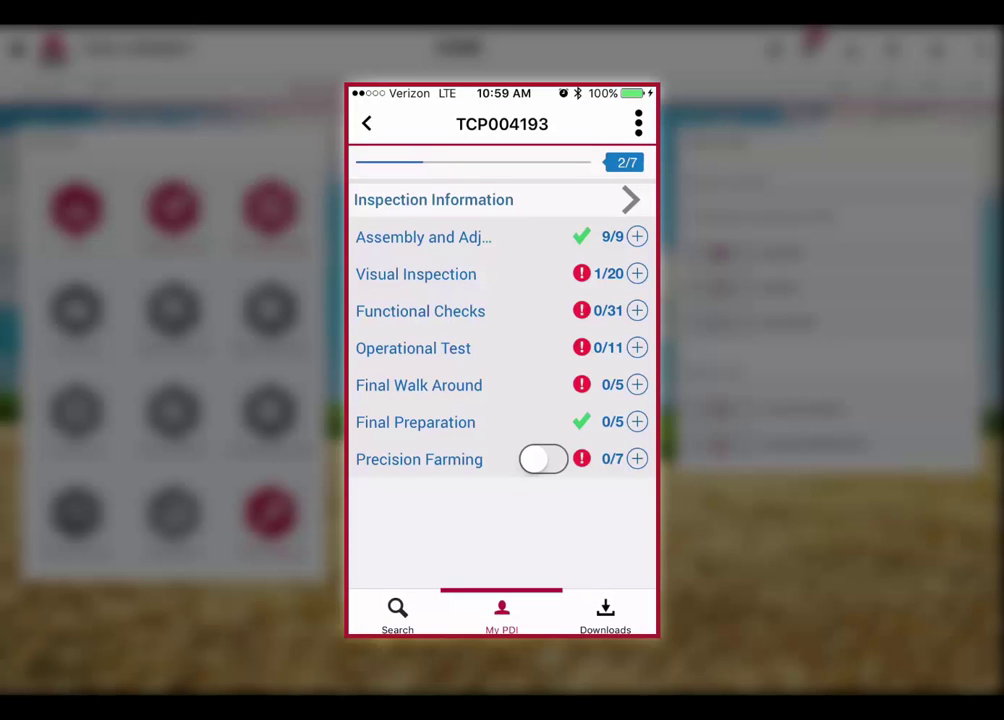
click(538, 272)
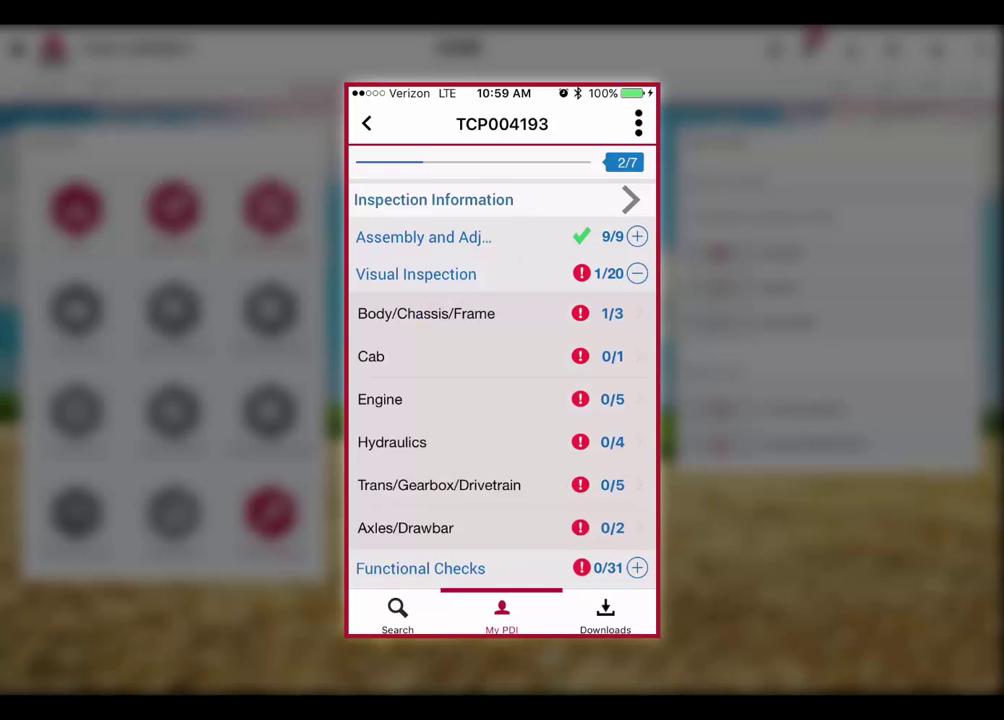
click(426, 313)
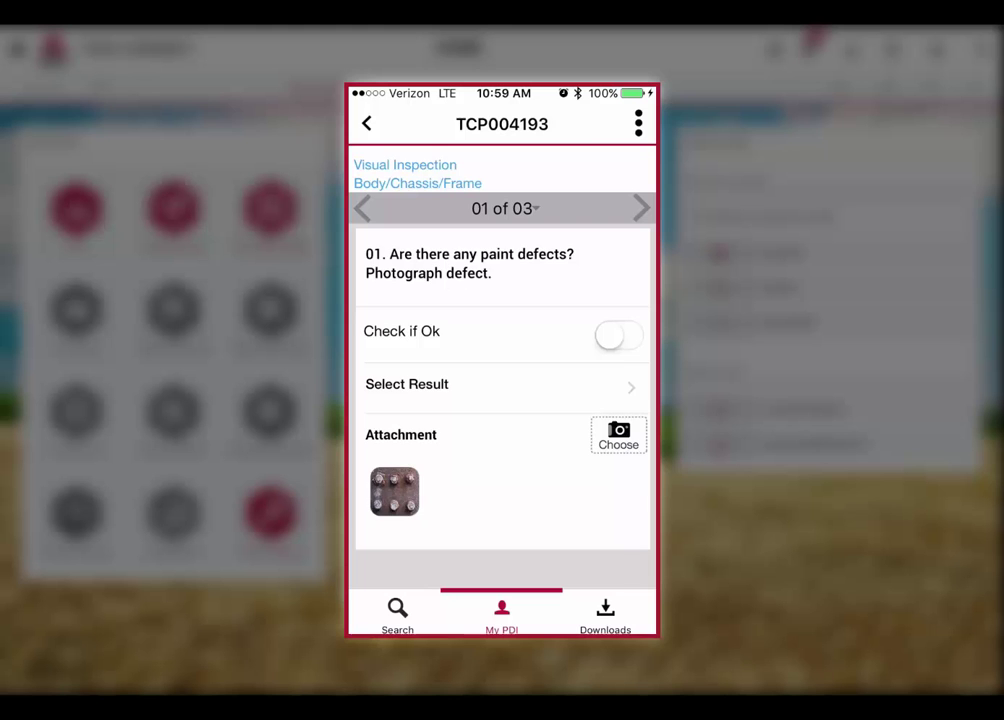
- View the attached rusty-bolts photo full size, then advance to question 02 of 03
click(394, 491)
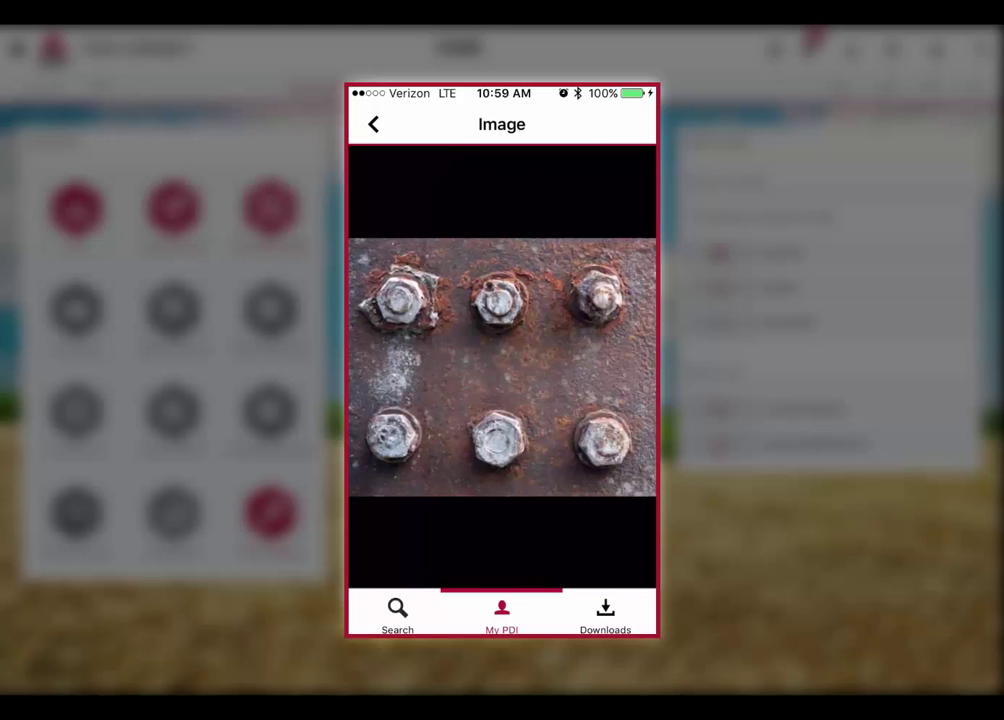
click(374, 124)
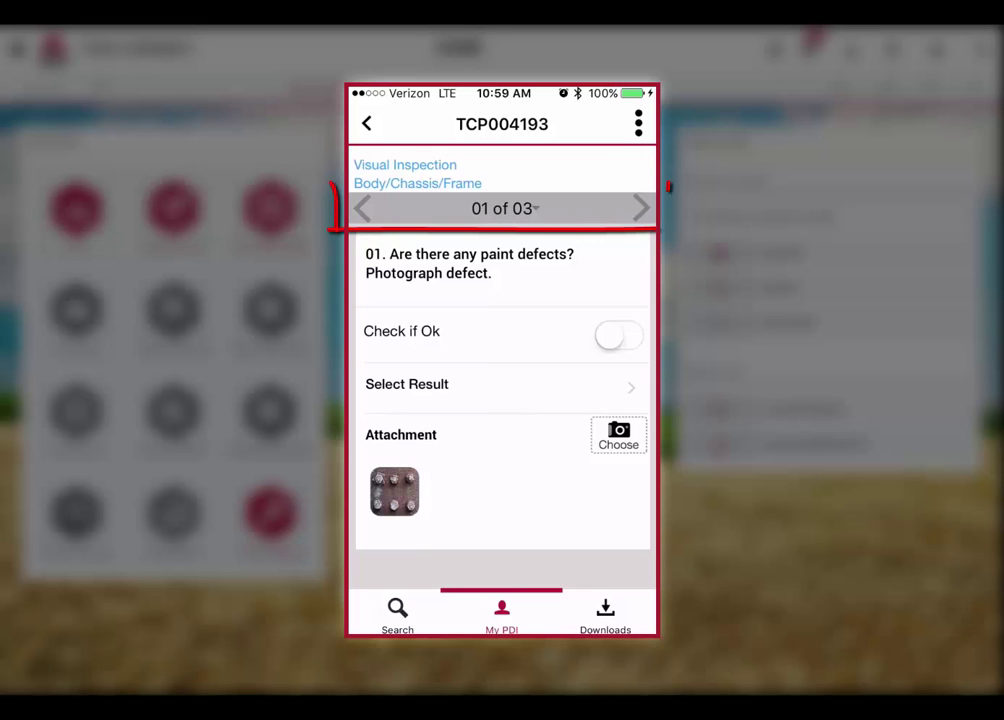
click(641, 207)
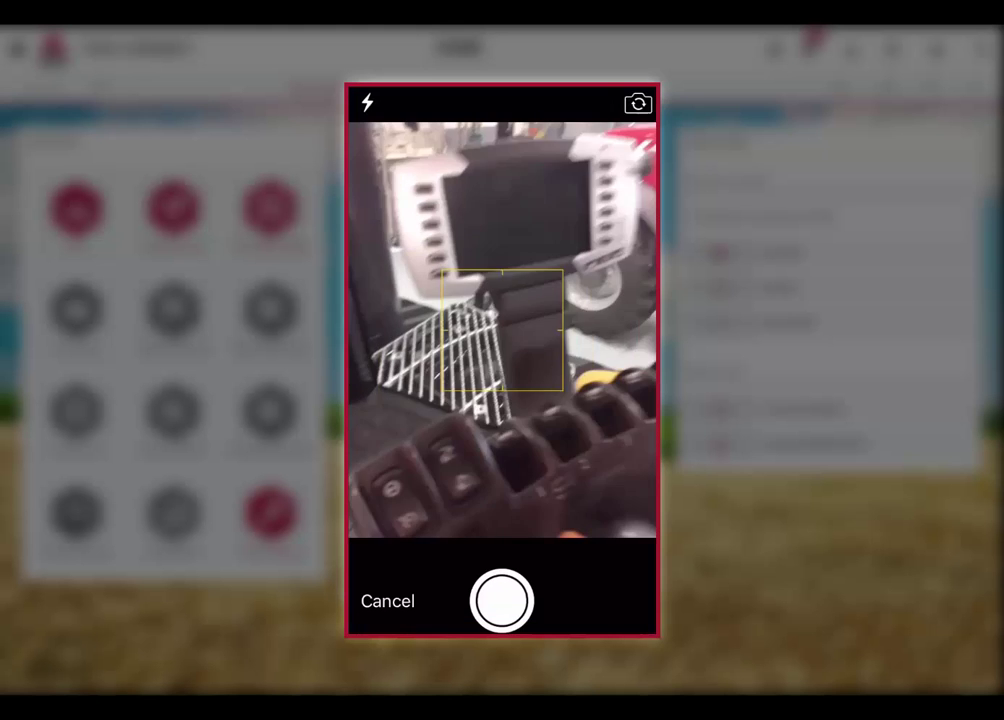
- Take and attach two cab-interior photos to the cab-cleanliness question
click(501, 600)
click(619, 597)
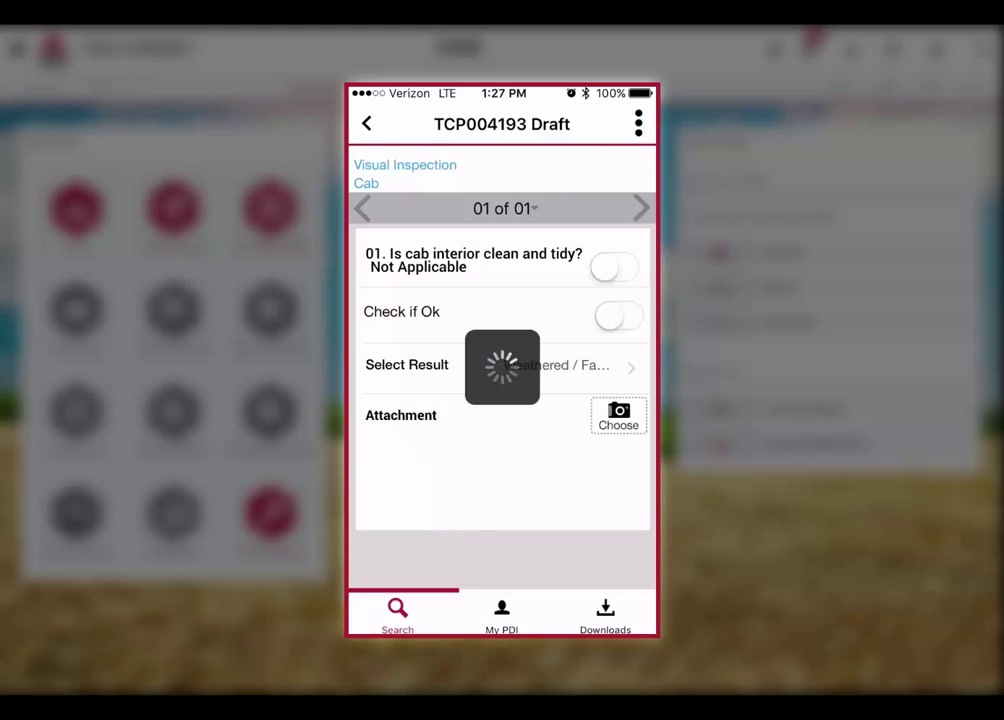
click(619, 415)
click(502, 536)
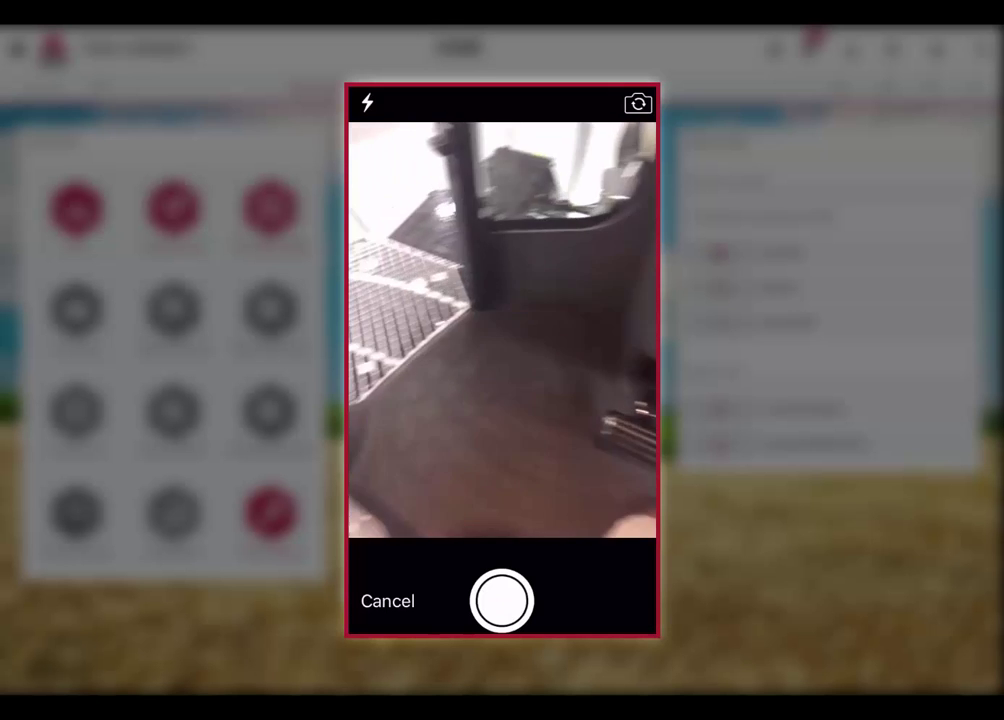
click(501, 600)
click(604, 601)
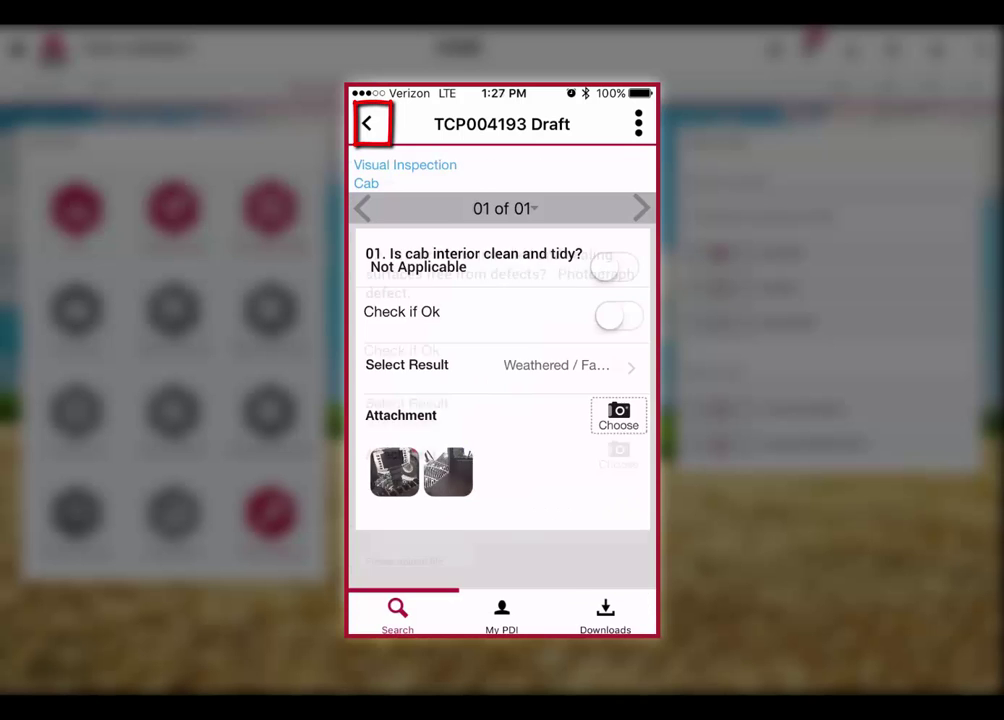
- Save the TCP004193 draft inspection and acknowledge the saved confirmation
click(367, 123)
scroll(501, 400, down, 4)
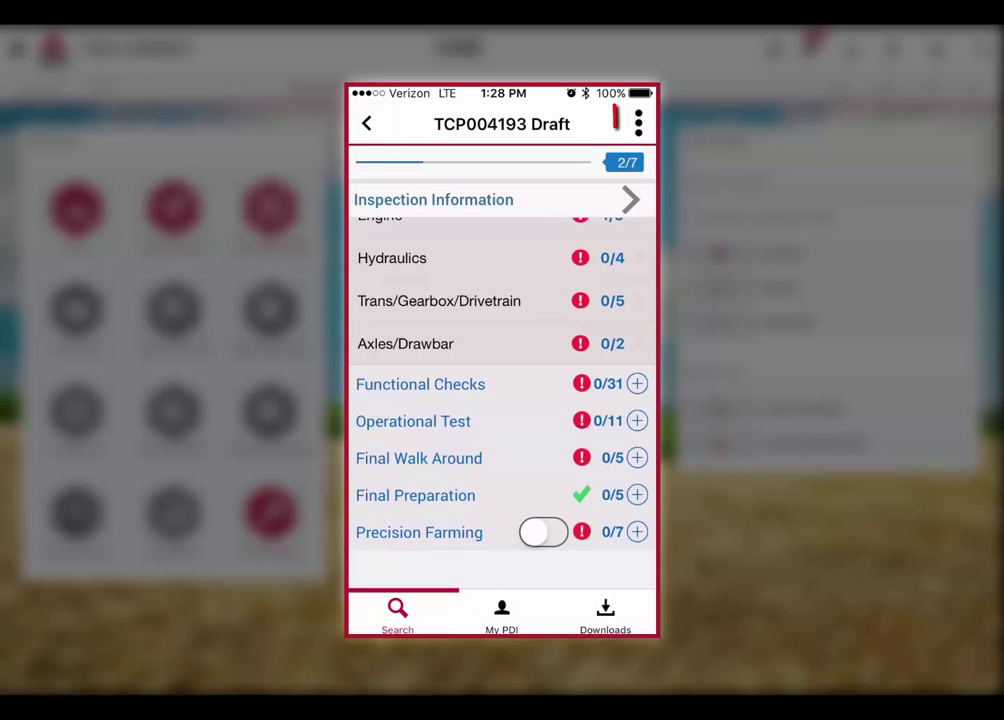
scroll(527, 515, up, 4)
click(638, 124)
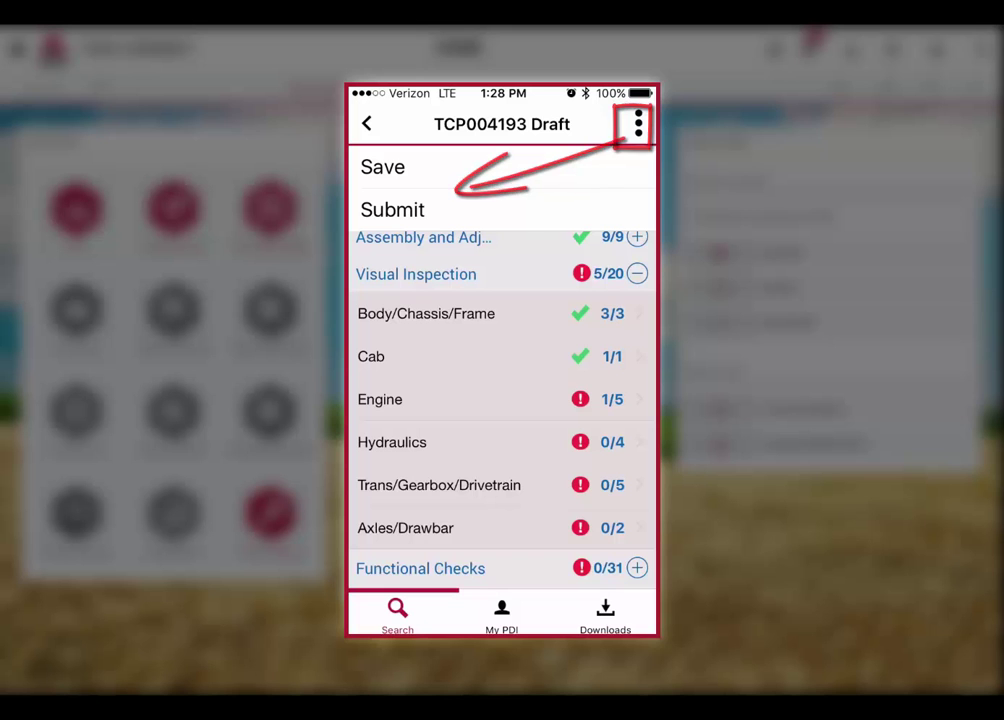
click(437, 165)
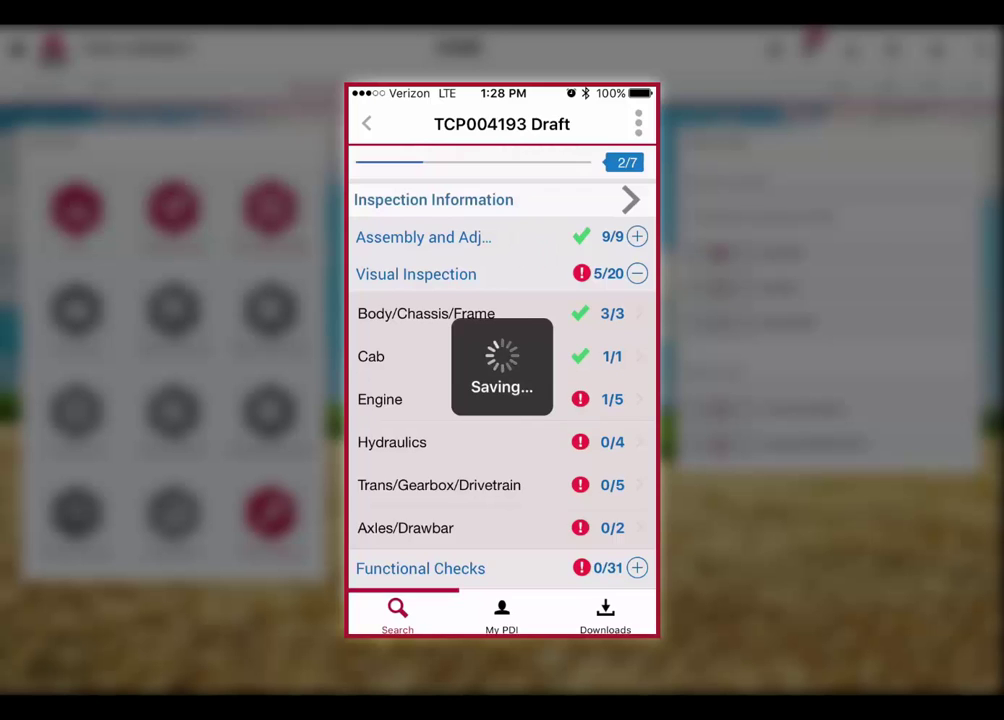
click(570, 389)
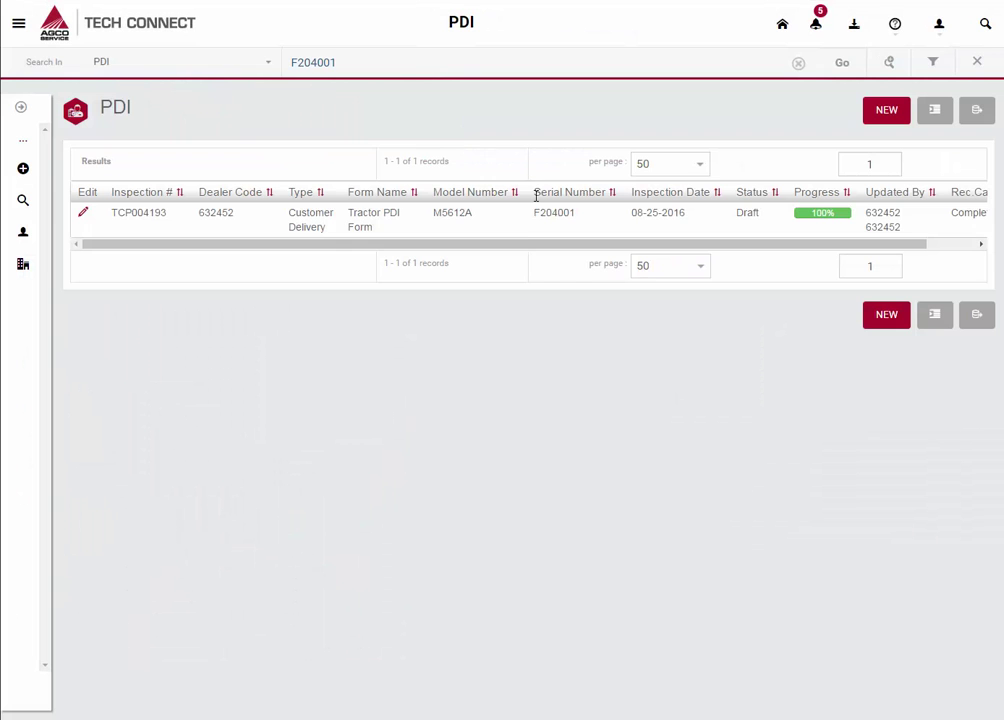
- Edit and submit draft TCP004193, then select its newly assigned PDI number
click(525, 222)
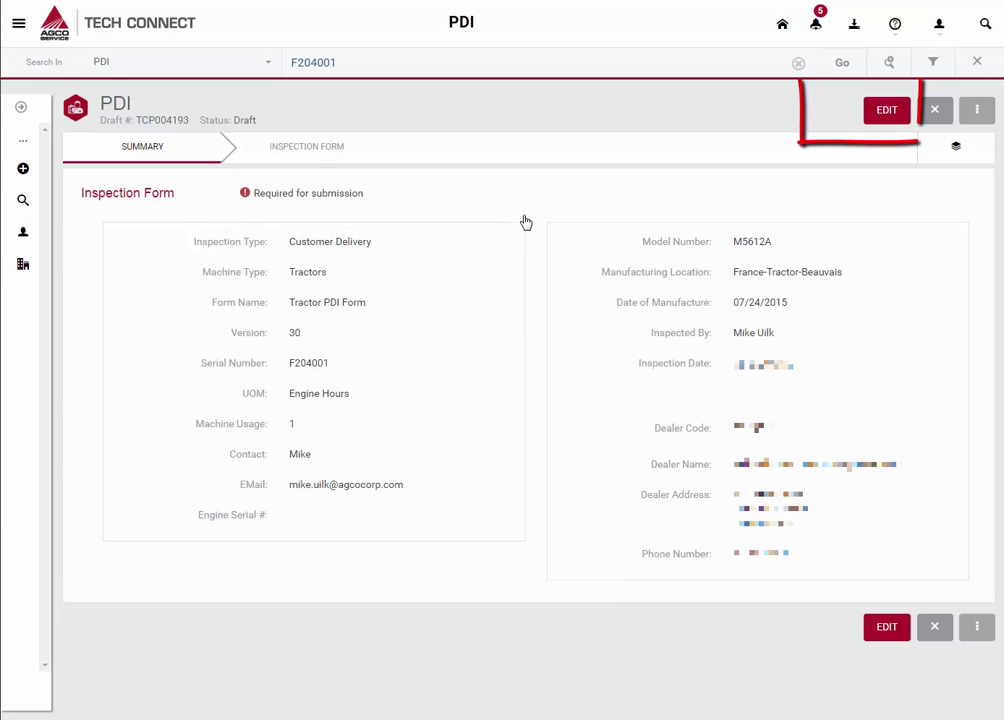
click(903, 123)
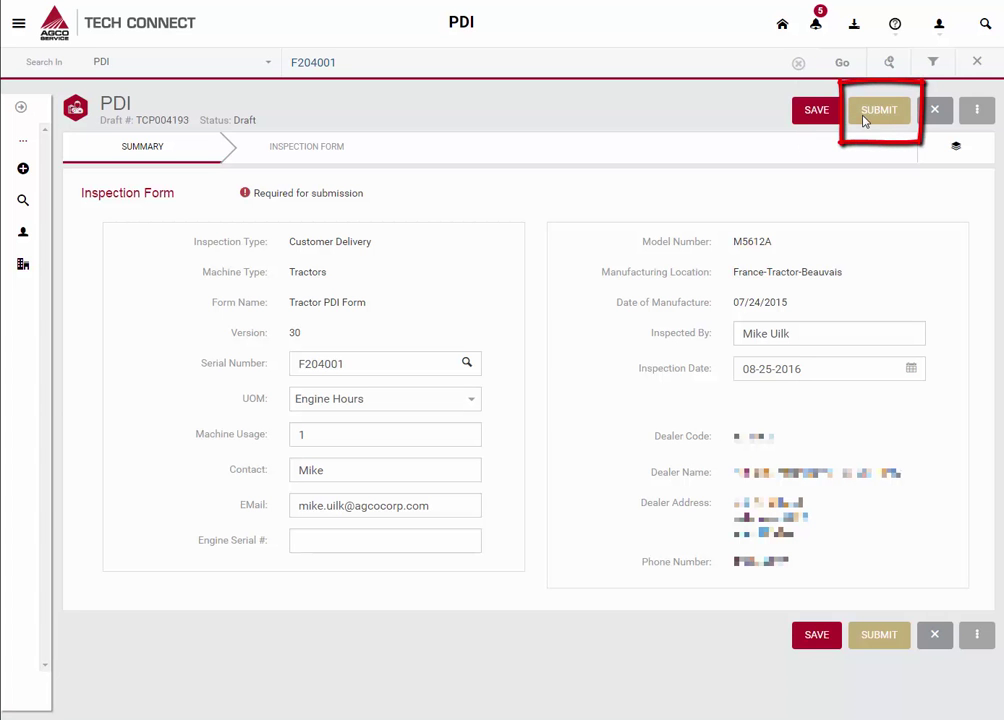
click(866, 116)
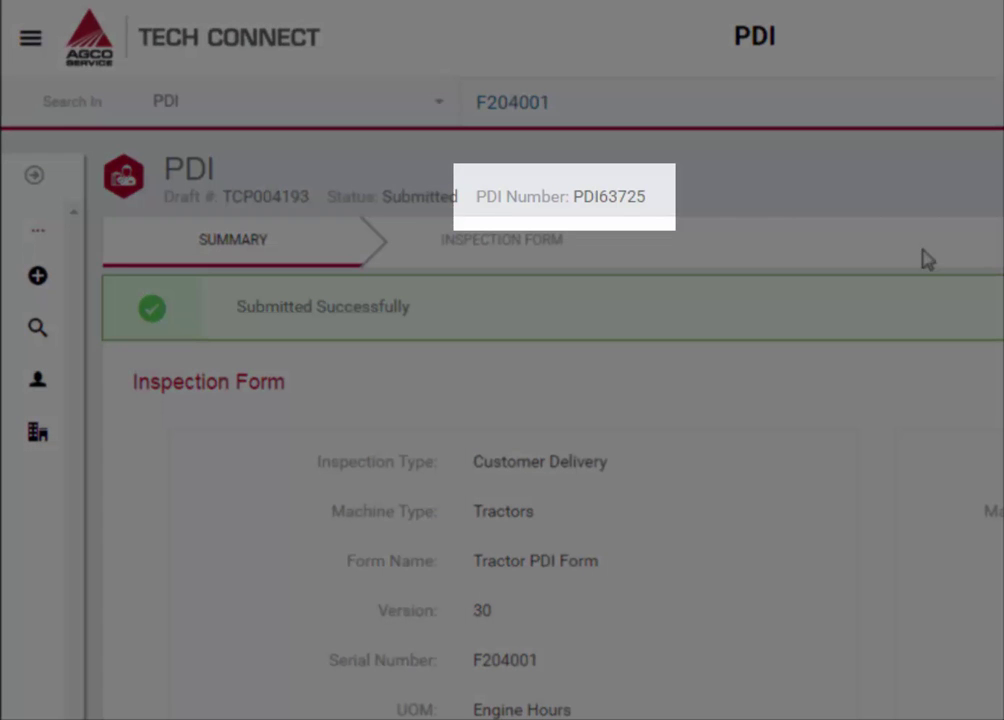
drag(650, 208, 577, 204)
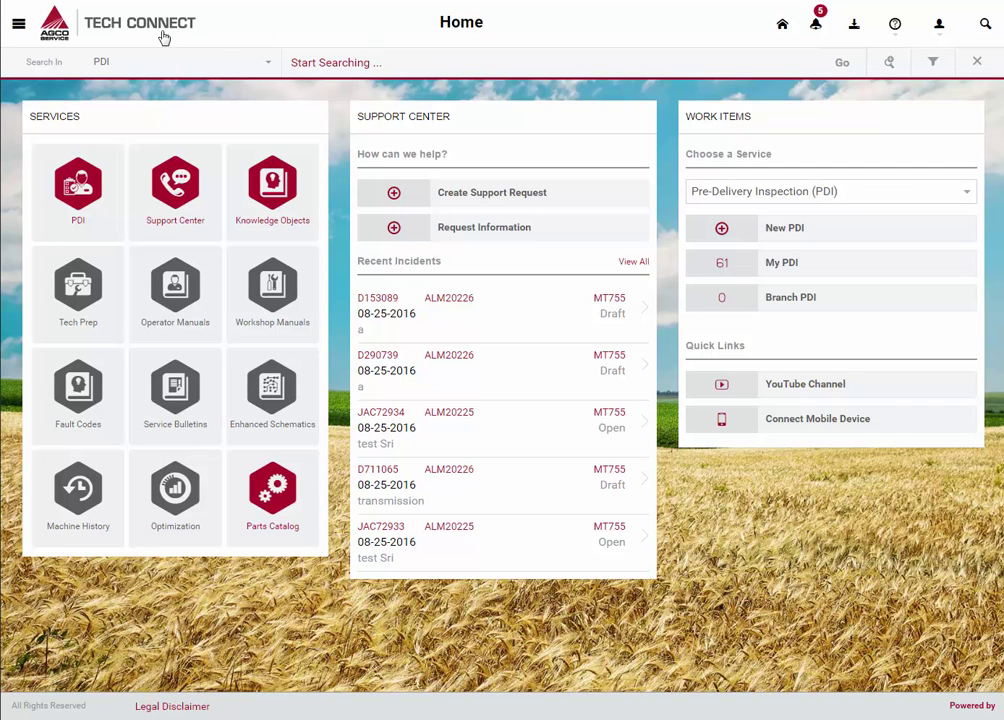
- Filter Knowledge Objects to Challenger > Tractors > MT700C Srs. Tractor
click(20, 30)
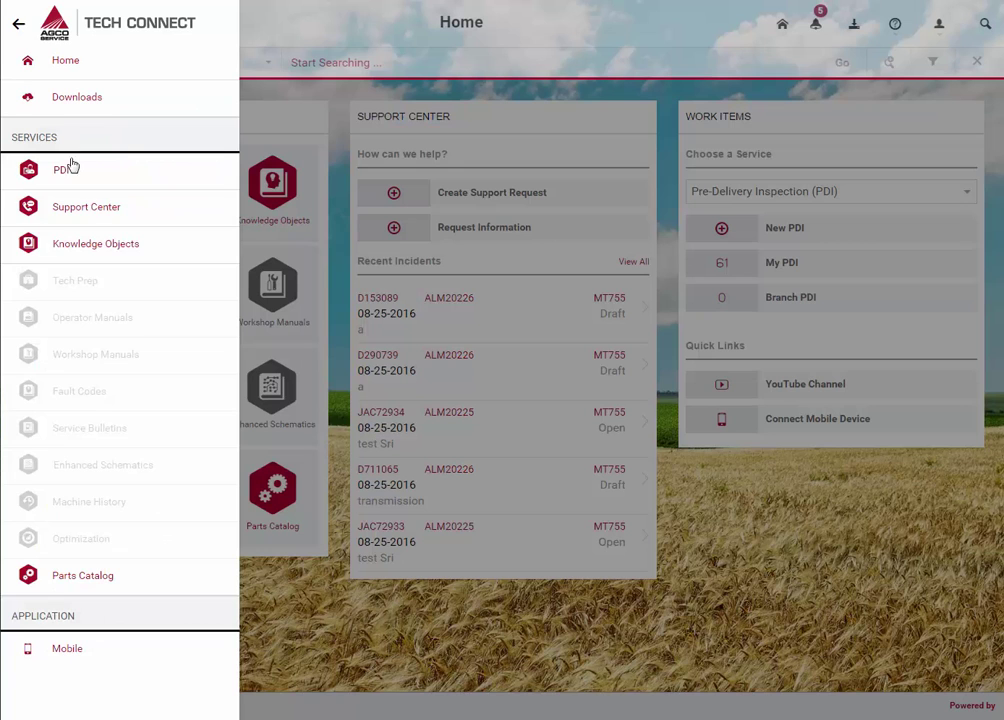
click(95, 244)
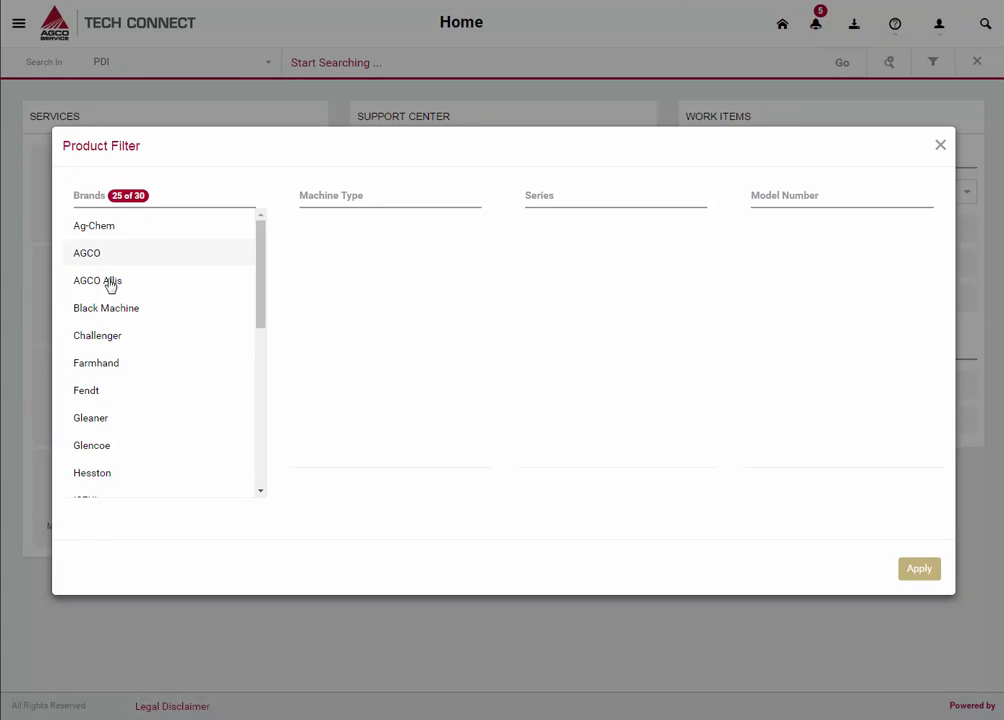
click(159, 344)
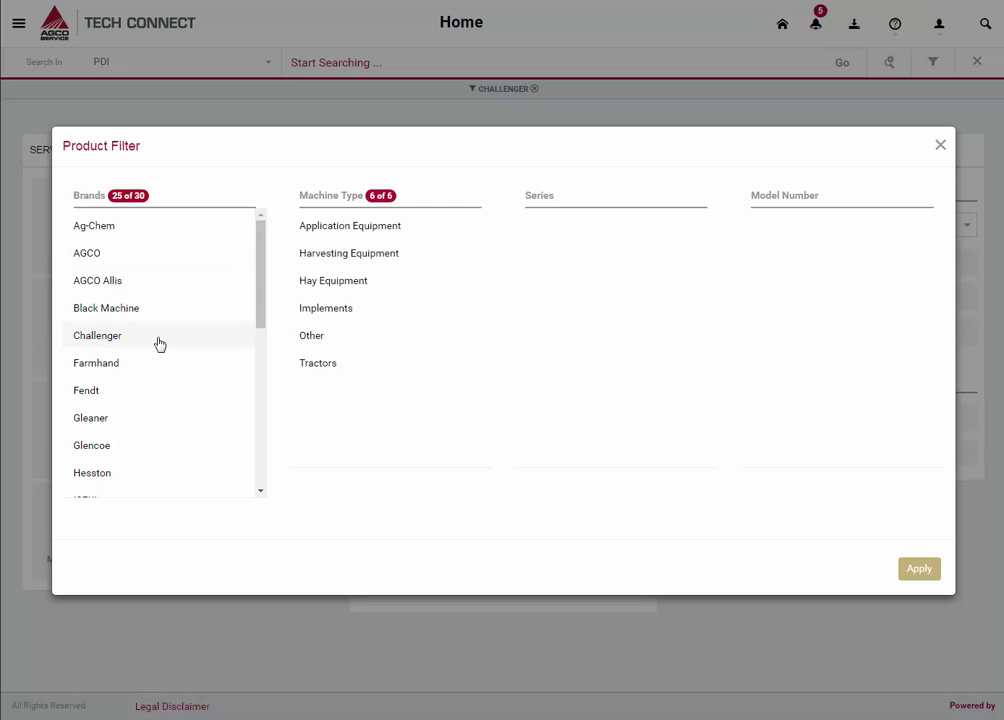
click(376, 375)
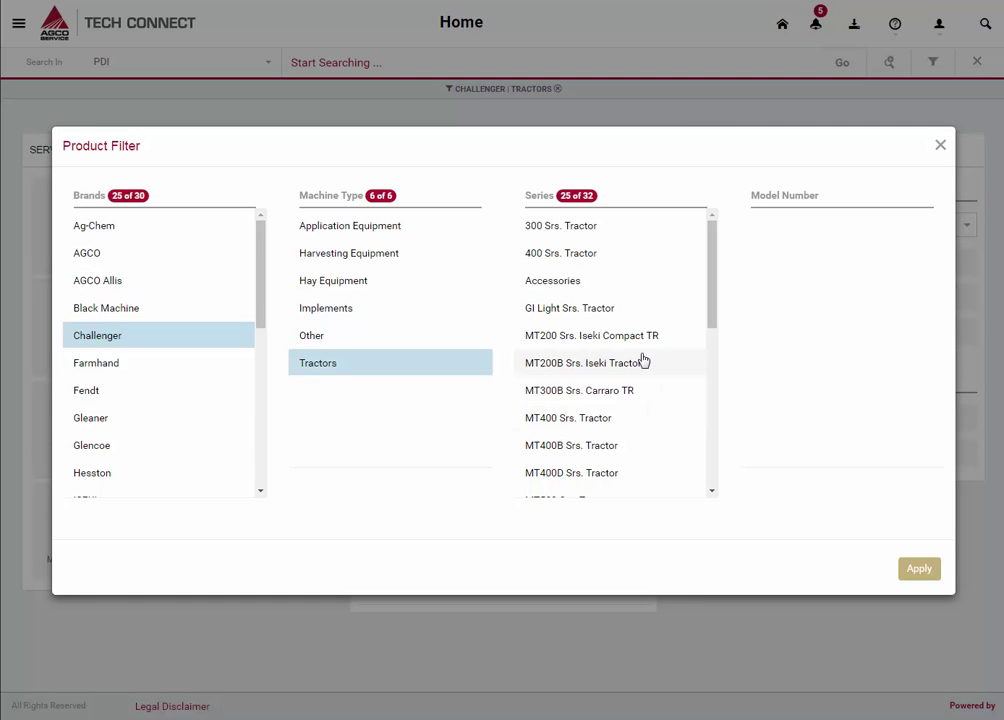
scroll(643, 361, down, 5)
scroll(643, 361, down, 3)
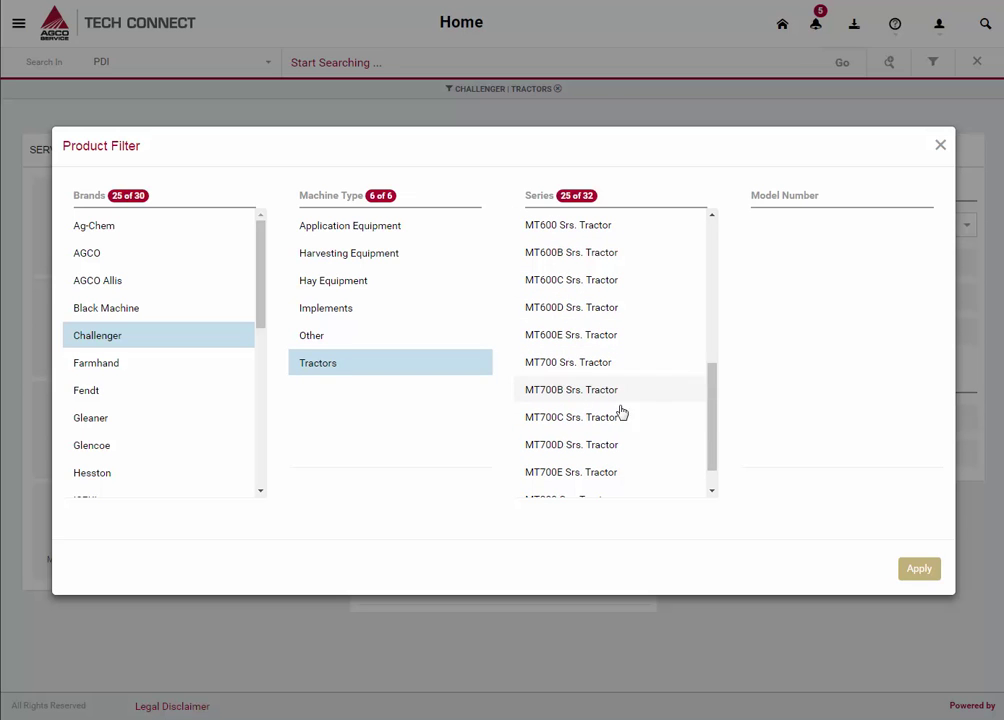
click(604, 418)
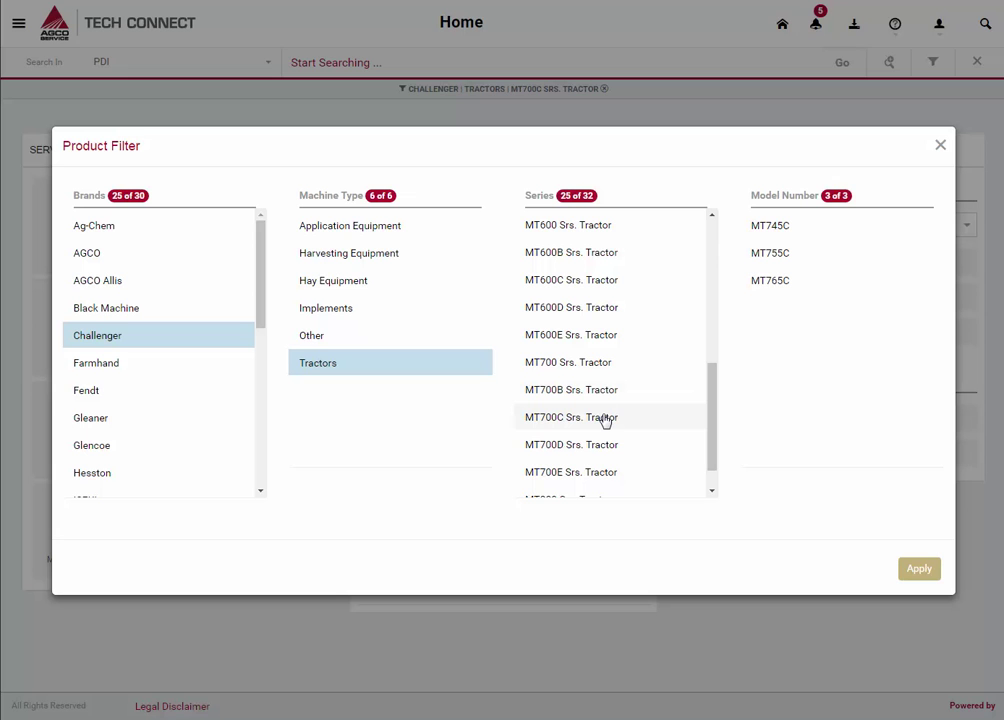
click(920, 578)
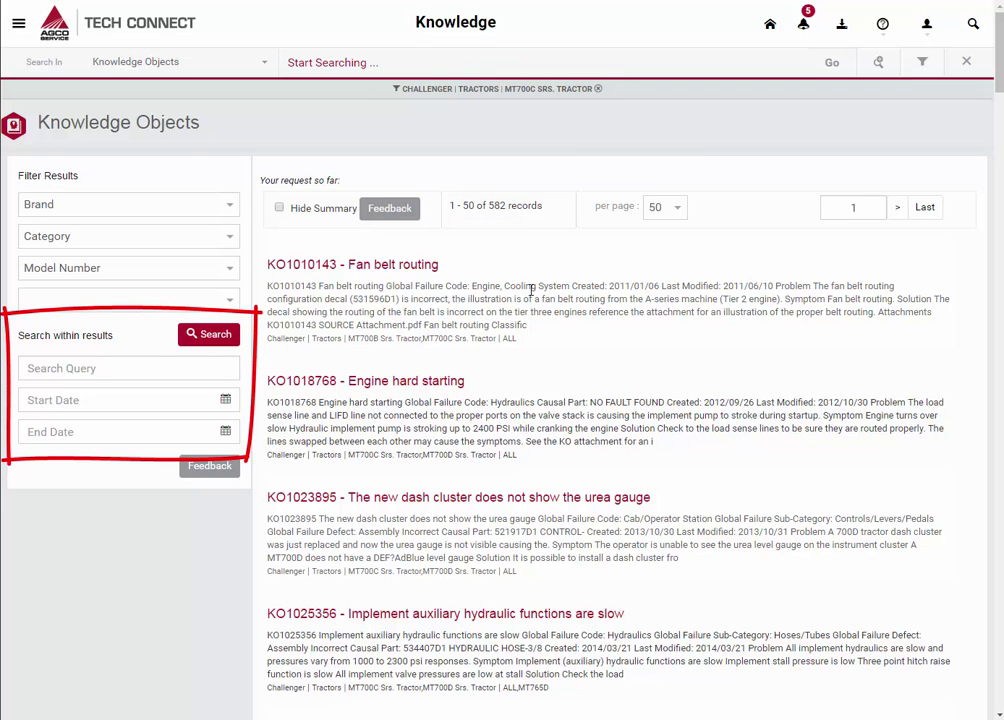
- Search within results for 'track tension' and open article KO1012977, Track tension pressure error
click(88, 368)
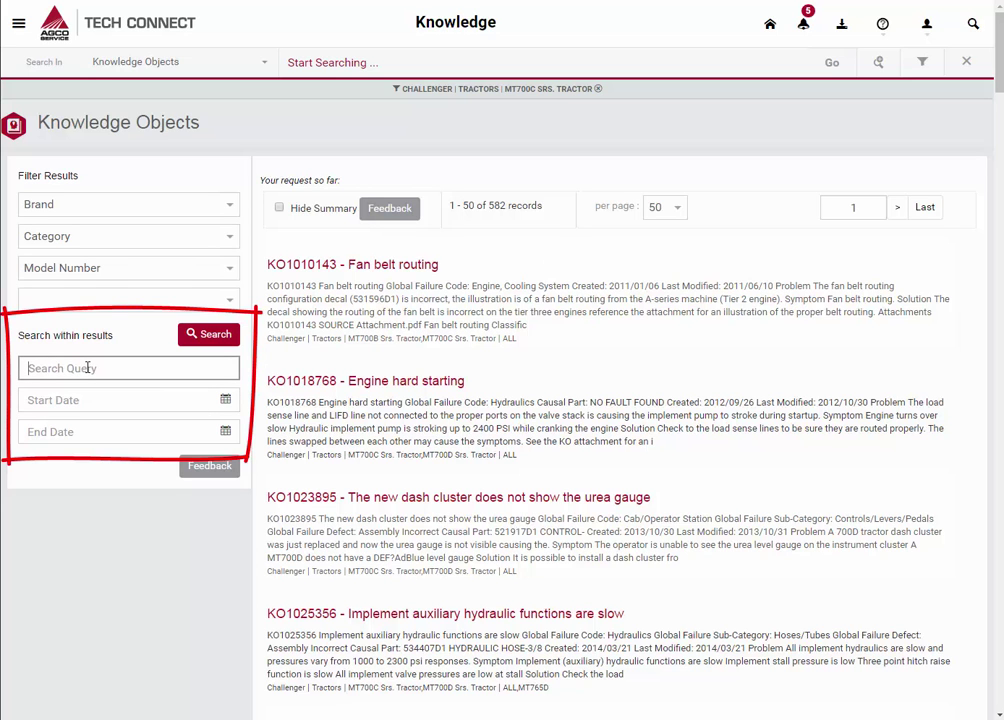
text(trac)
text(k tension)
click(196, 341)
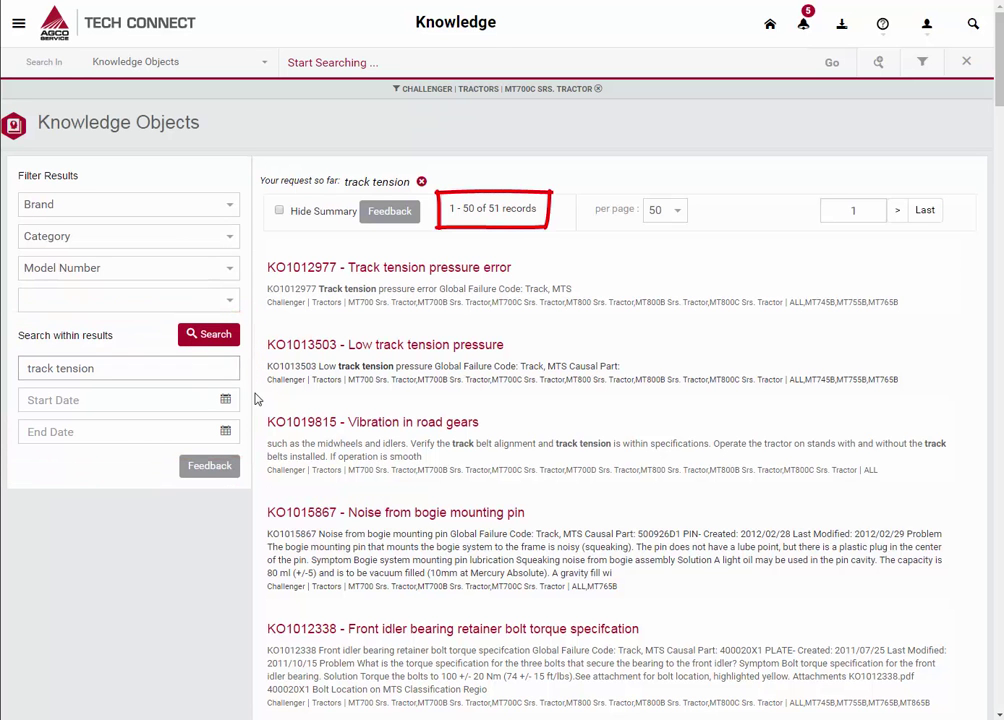
click(488, 276)
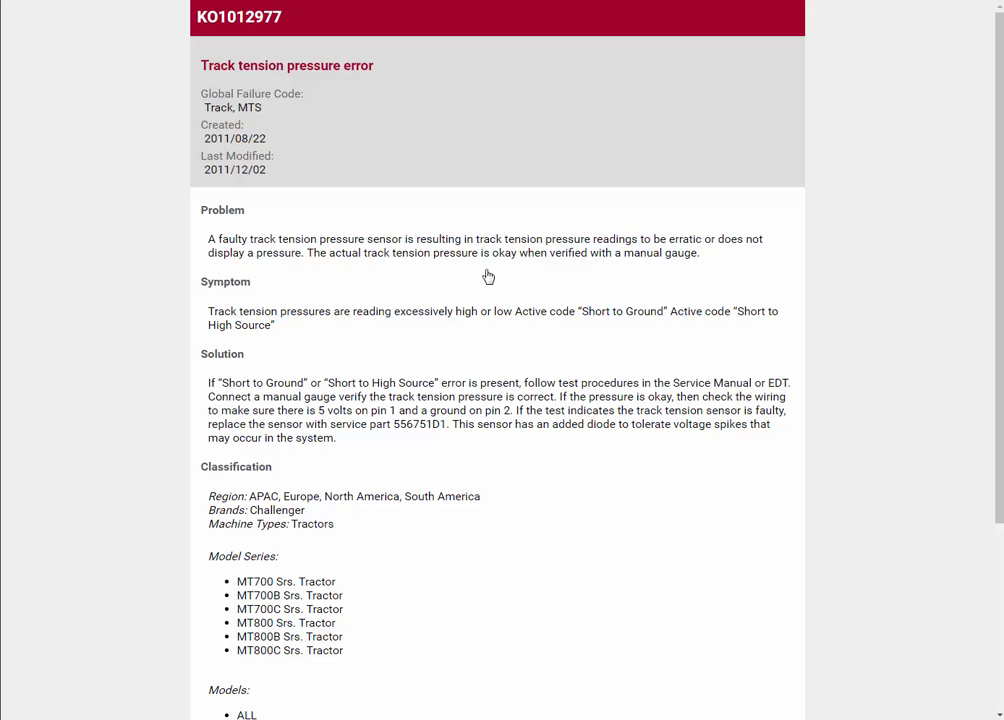
- Rate KO1012977 thumbs-down with the comment 'I have followed these steps, problem still exists.'
scroll(488, 277, down, 3)
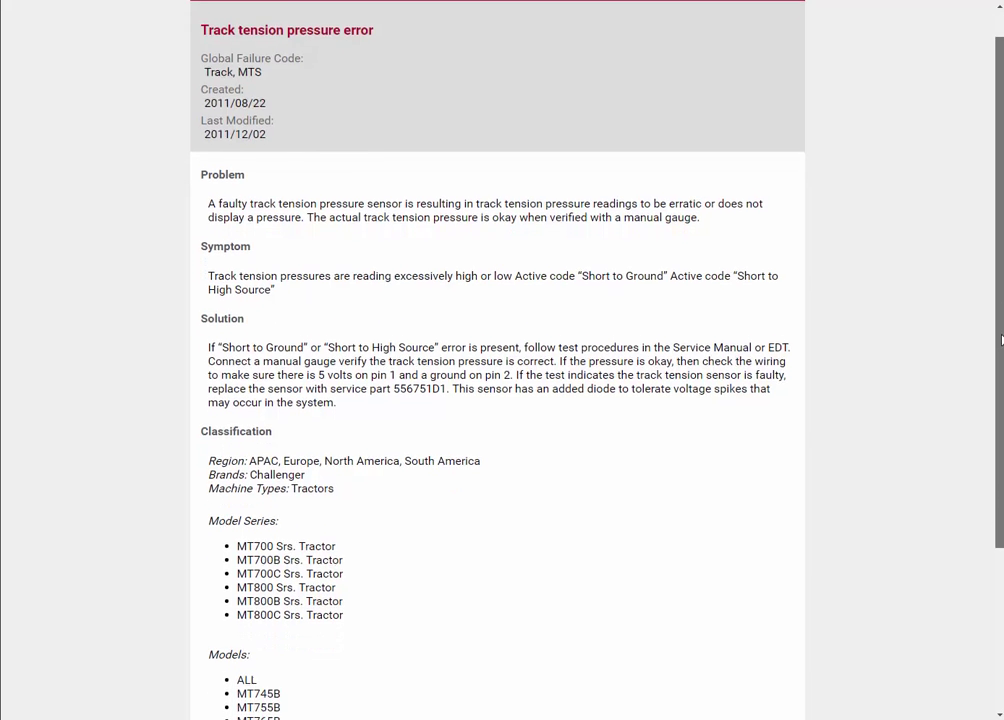
scroll(497, 360, down, 2)
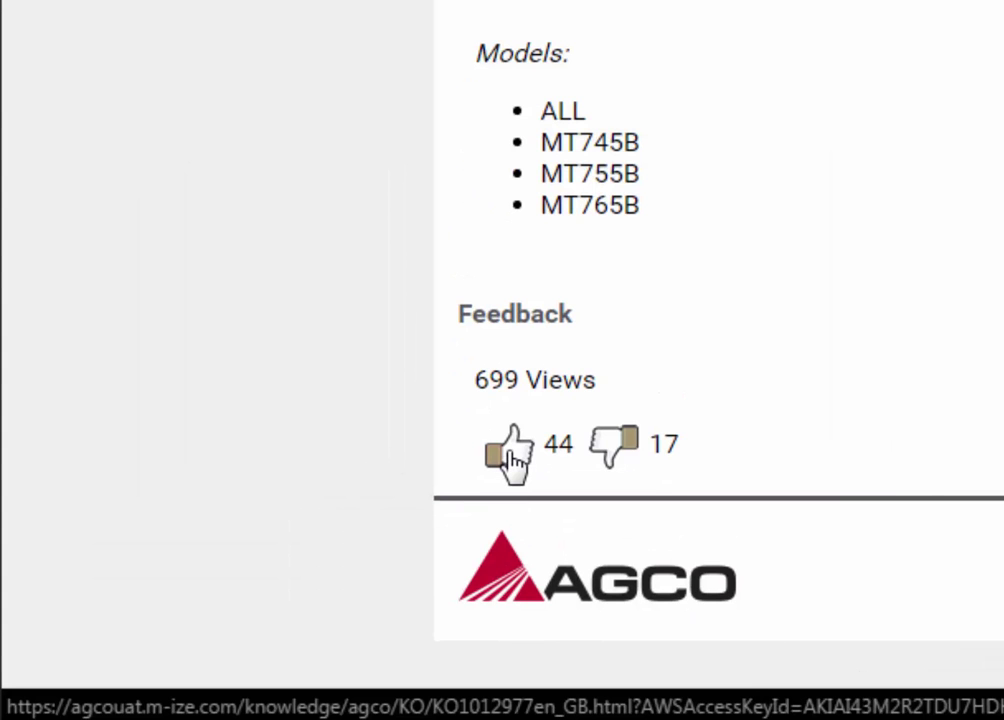
click(513, 461)
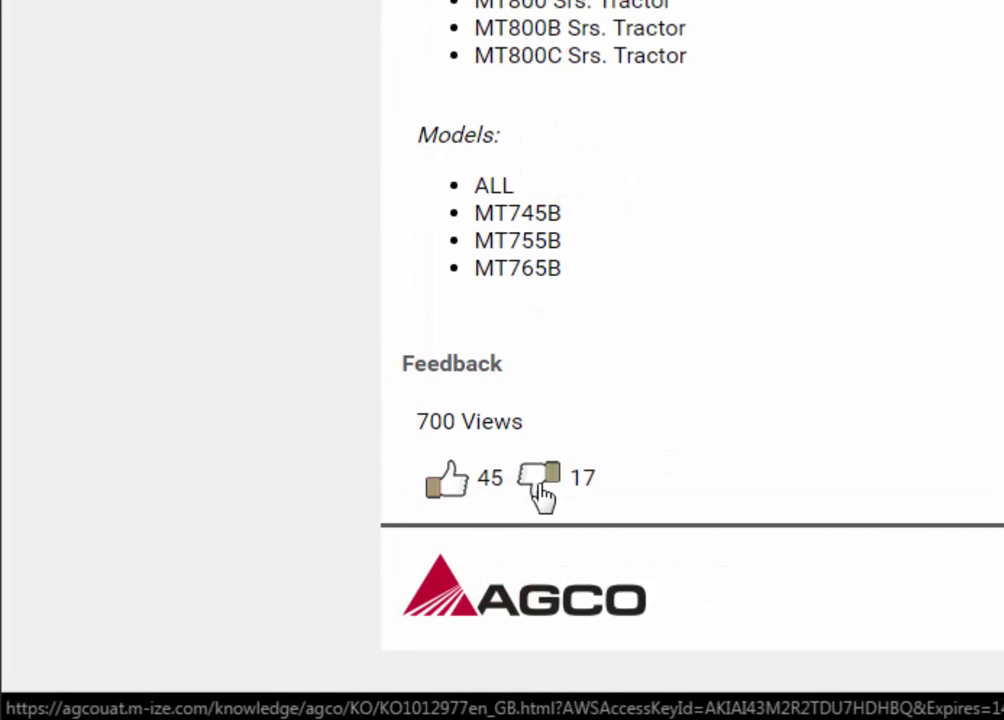
click(540, 490)
click(707, 480)
text(I have followed these steps, pro)
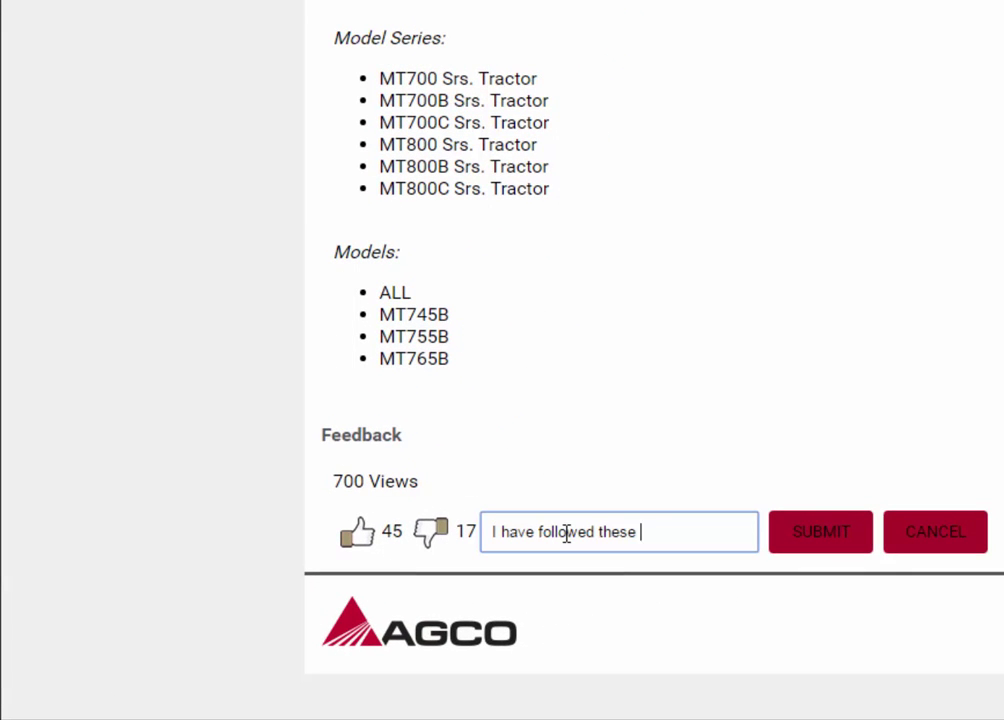
text(blem still exists.)
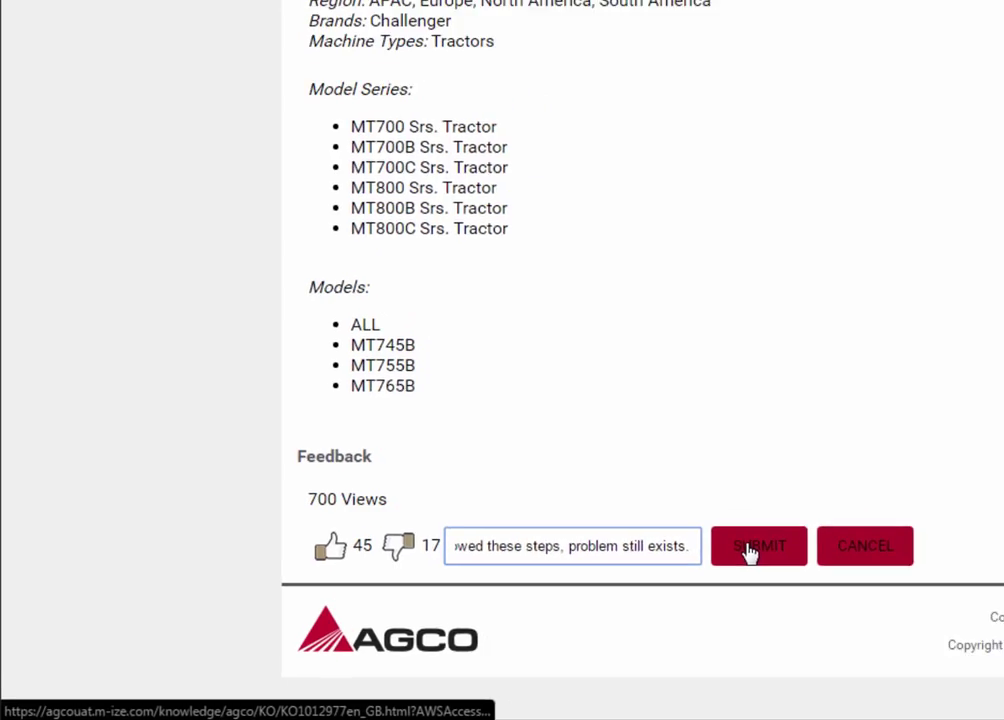
click(811, 538)
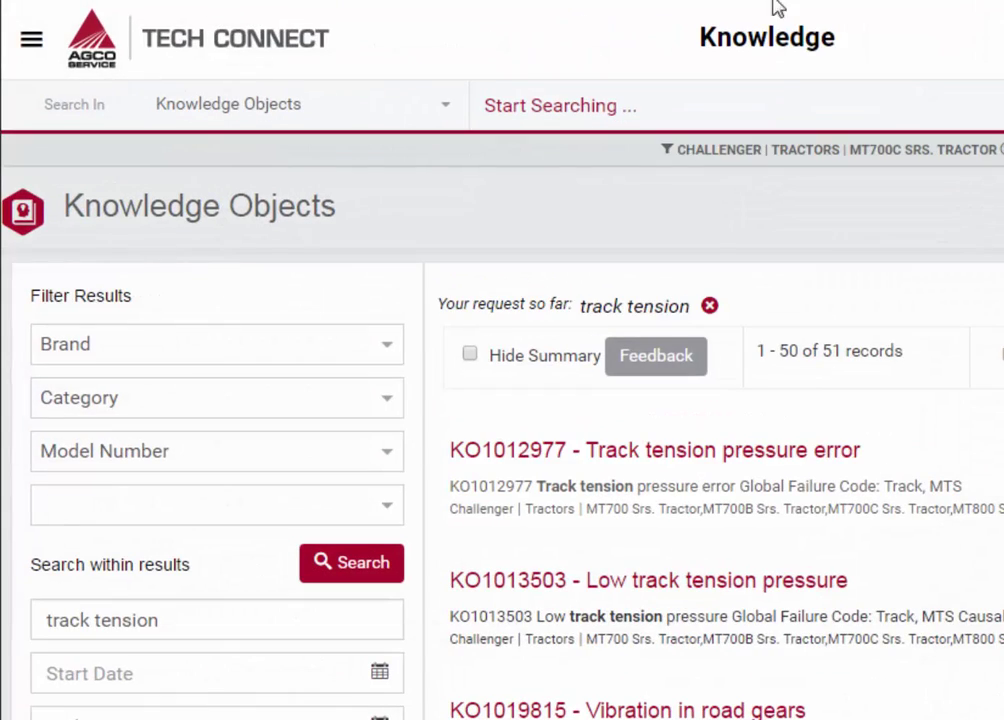
- Keep Knowledge Objects as the search area, clear the track tension query, and begin a support request
click(441, 104)
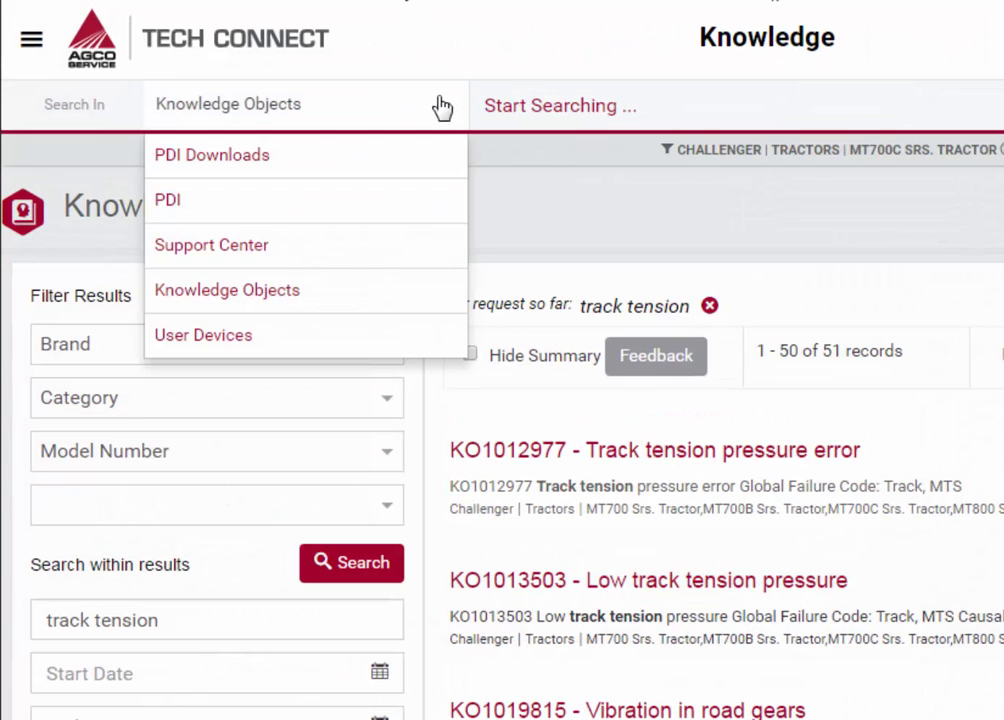
click(353, 292)
click(709, 307)
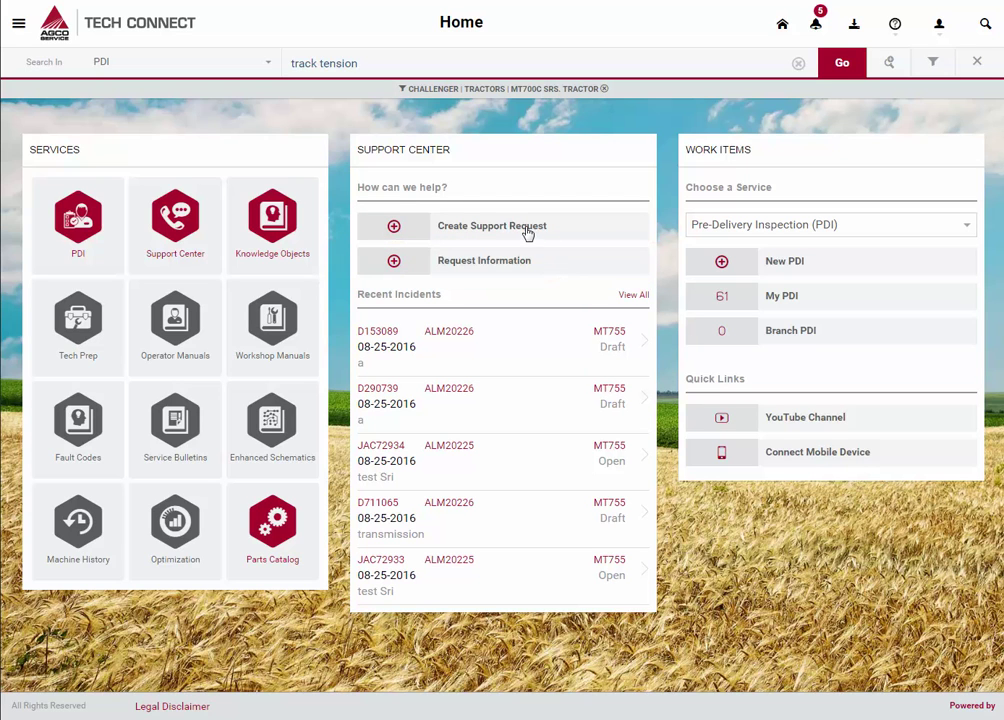
click(528, 232)
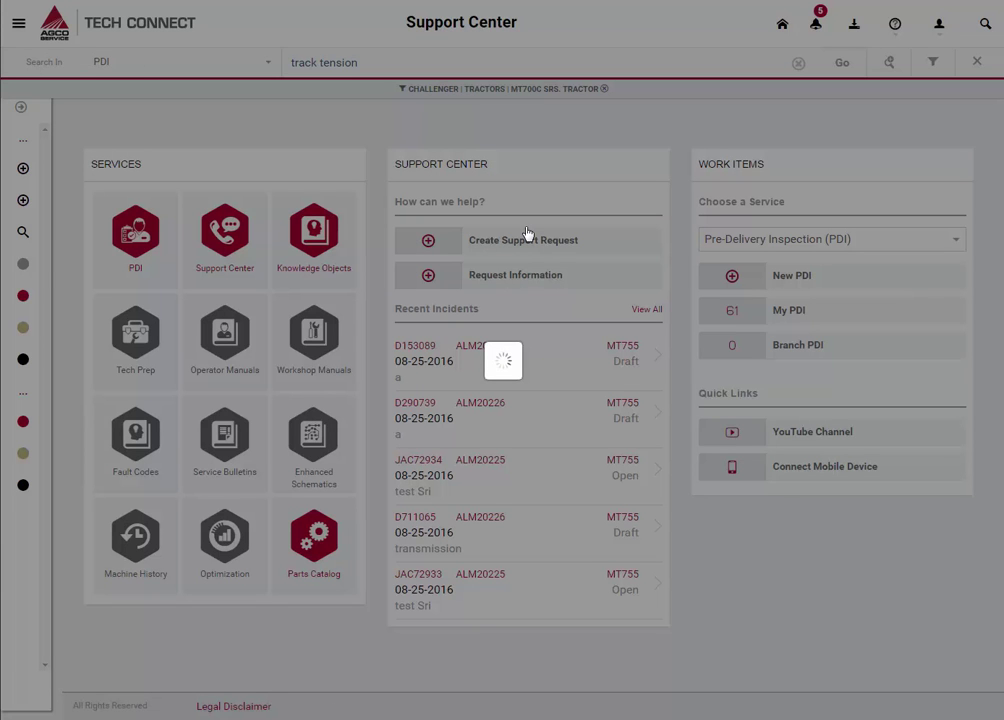